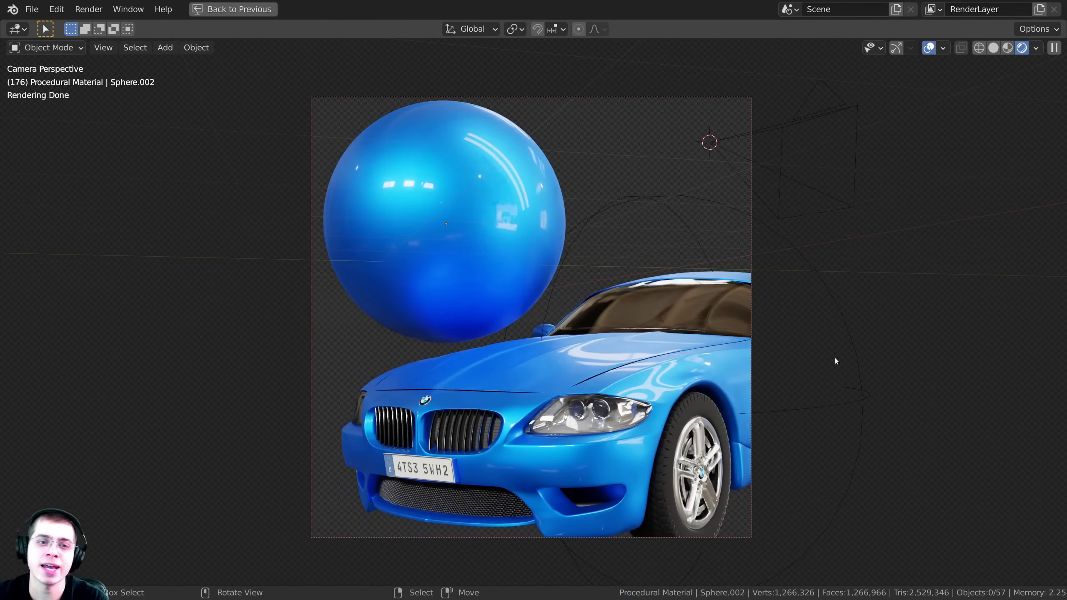
Examine the finished blue car paint on the sphere up close
scroll(251, 296, up, 1)
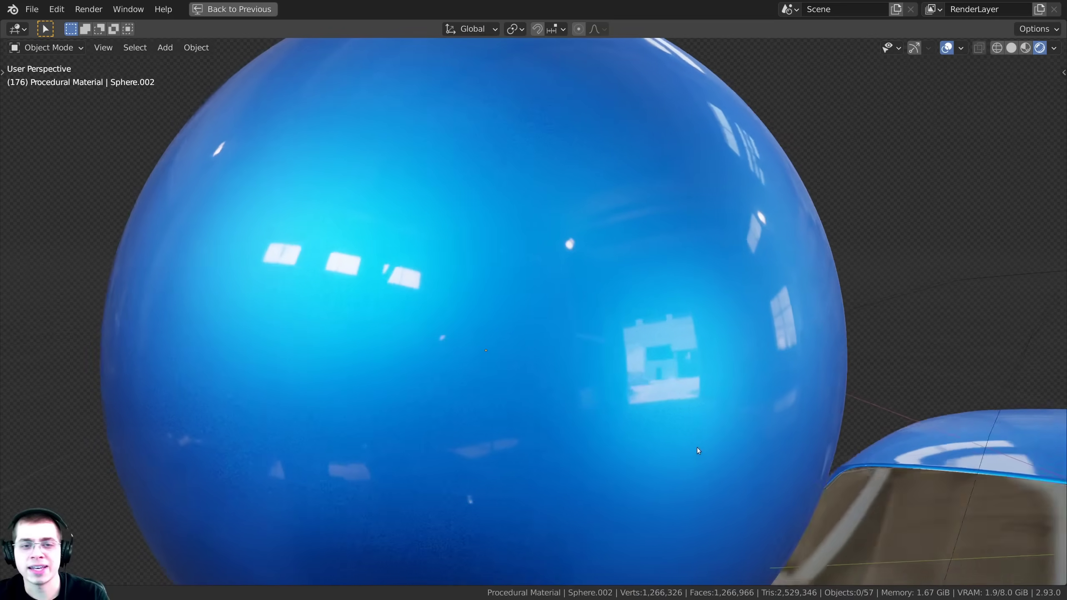
mouse_move(698, 448)
middle_down()
mouse_move(736, 455)
mouse_move(778, 484)
mouse_move(741, 496)
mouse_move(634, 467)
mouse_move(699, 470)
mouse_move(702, 492)
mouse_move(670, 474)
middle_up()
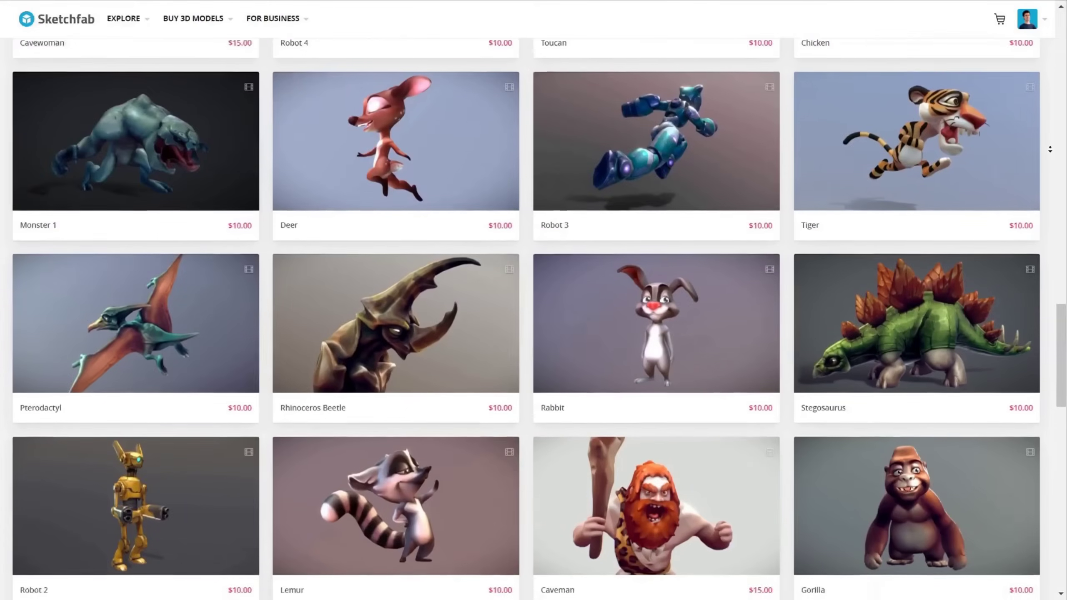
Switch to Sketchfab, browse the character models and display the aircraft model's wireframe over its final render
scroll(1051, 149, down, 6)
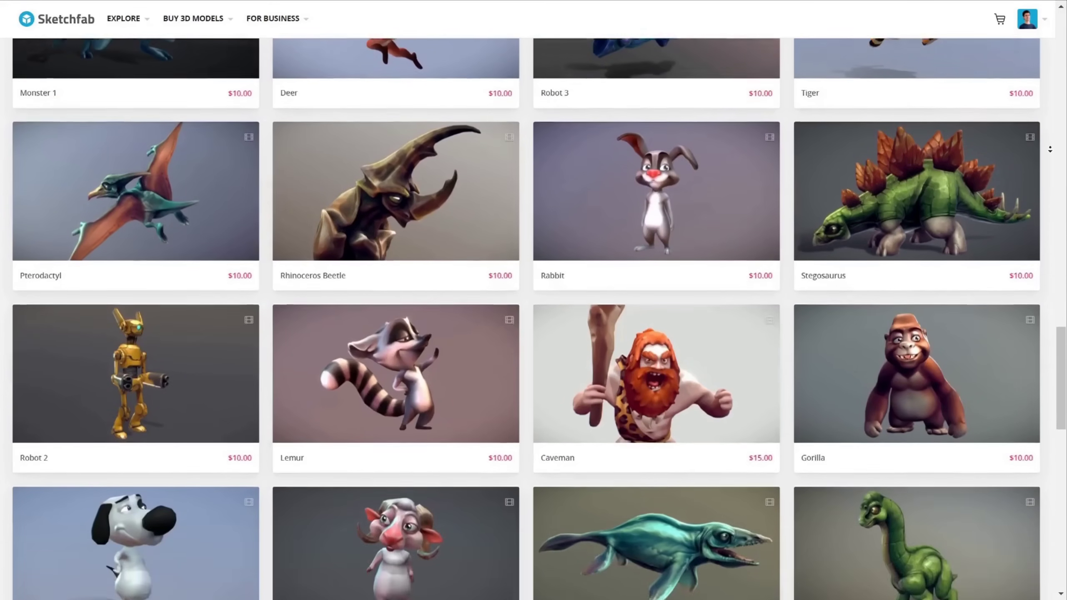
scroll(1050, 149, down, 3)
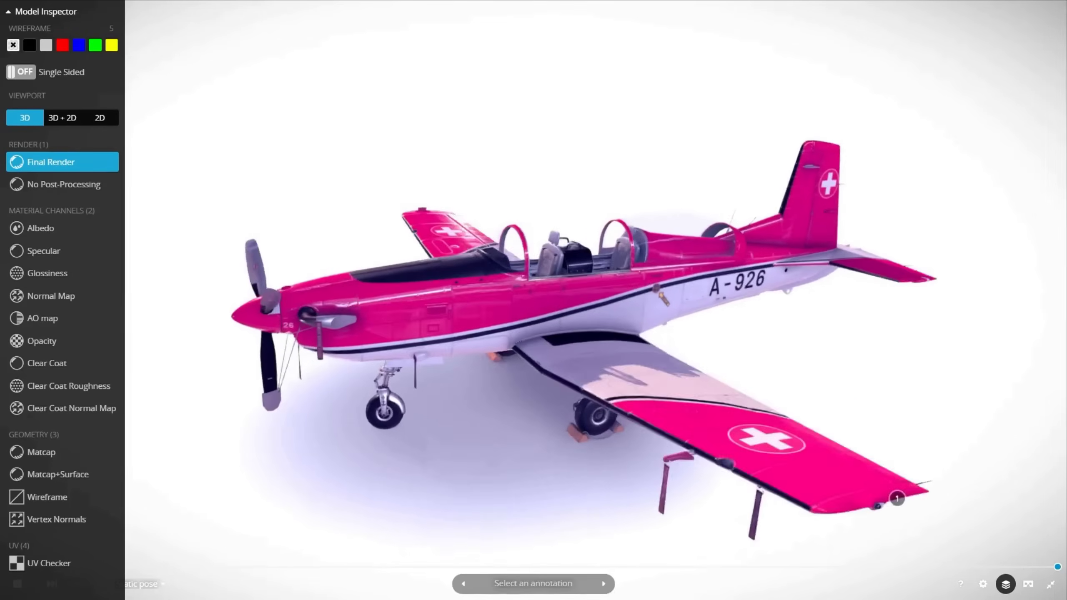
key(5)
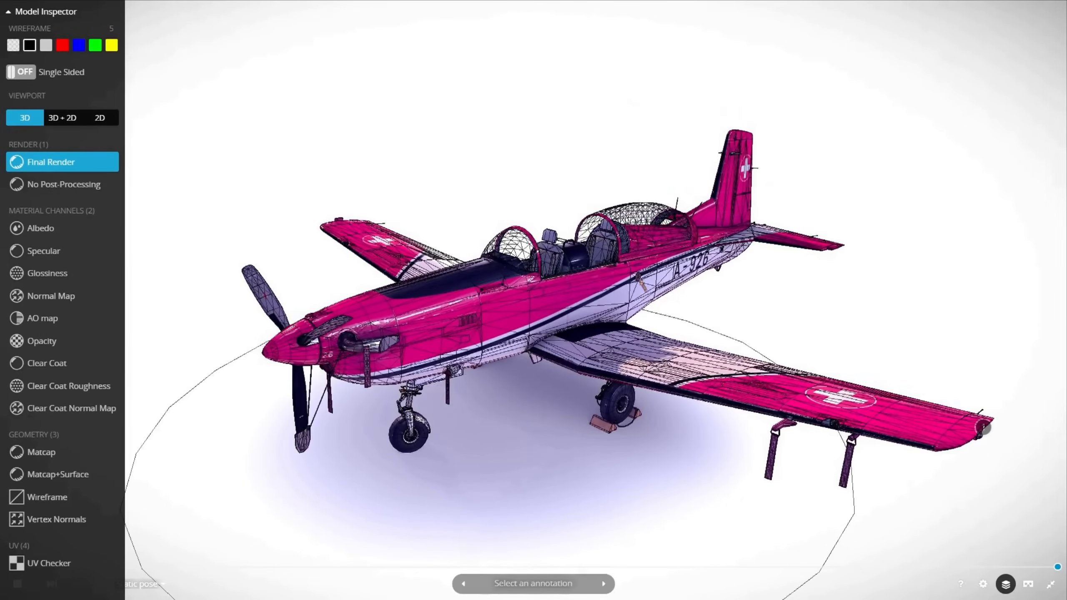
key(4)
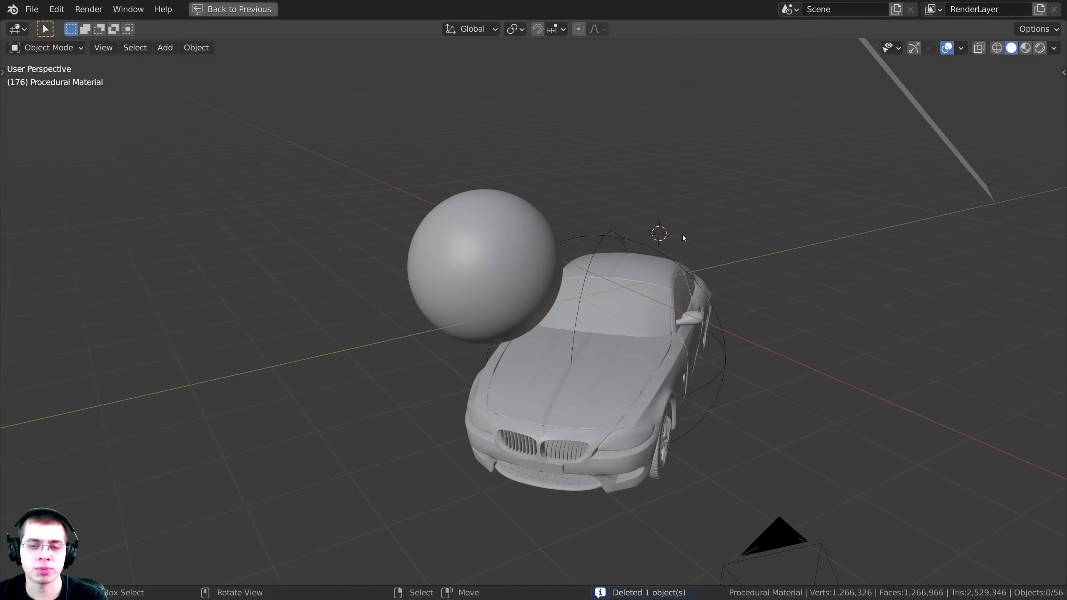
Select the sphere, examine its mesh topology in Edit Mode and return to Object Mode
middle_drag(682, 235, 493, 242)
right_click(493, 241)
key(Tab)
scroll(493, 241, up, 5)
shift+middle_drag(496, 123, 521, 180)
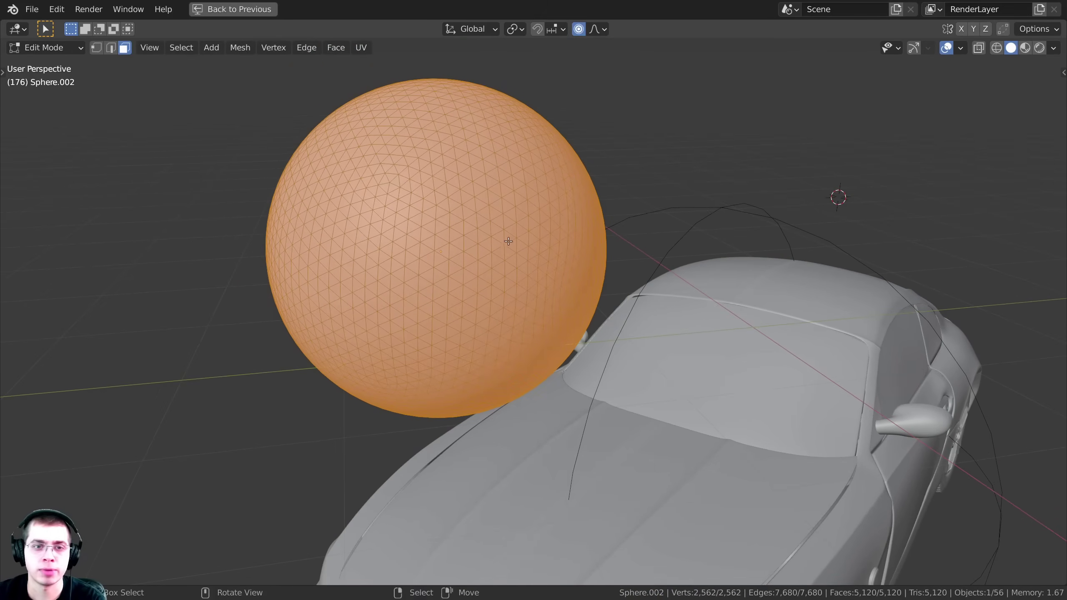
middle_drag(508, 242, 495, 215)
key(Tab)
Frame the sphere and car together and restore the full shading layout with the node editor and properties
scroll(601, 413, down, 1)
shift+middle_drag(601, 413, 584, 352)
scroll(585, 352, down, 2)
mouse_move(585, 352)
middle_down()
mouse_move(557, 333)
mouse_move(320, 313)
mouse_move(547, 314)
mouse_move(592, 240)
mouse_move(602, 269)
mouse_move(554, 303)
mouse_move(562, 260)
mouse_move(555, 282)
mouse_move(577, 288)
middle_up()
scroll(557, 332, up, 1)
scroll(559, 309, down, 2)
scroll(592, 241, up, 1)
key(ctrl+space)
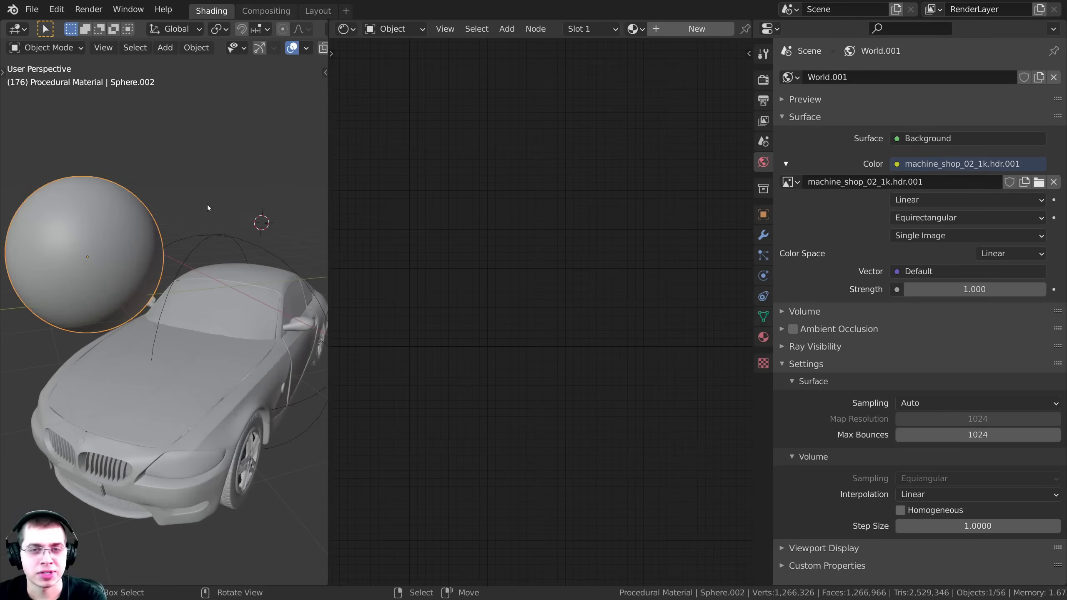
middle_drag(167, 264, 171, 273)
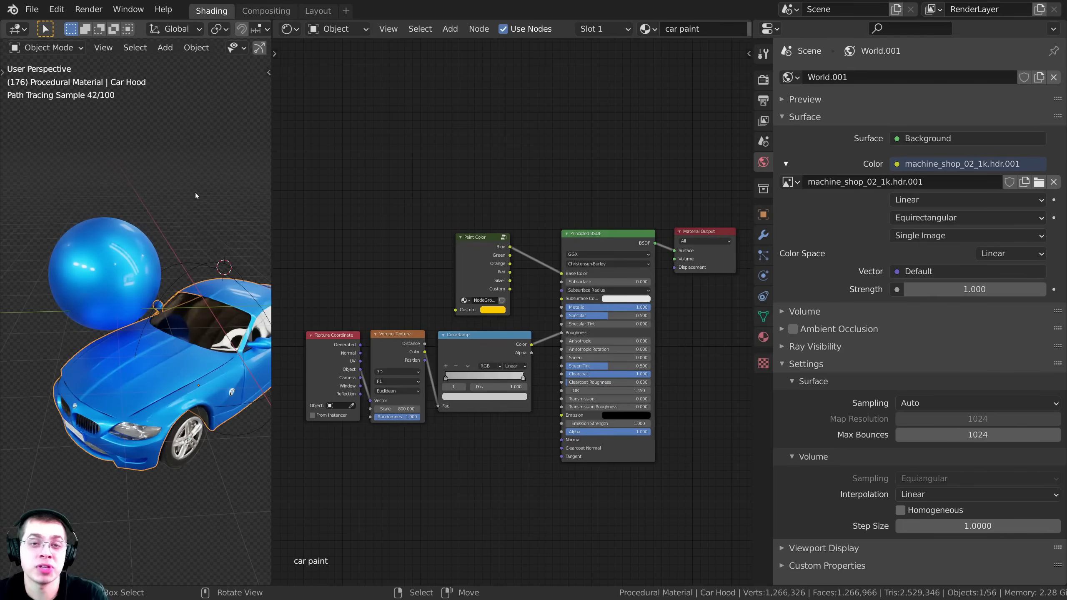
Examine the rendered car paint on the sphere and the car hood from several angles
scroll(68, 287, up, 4)
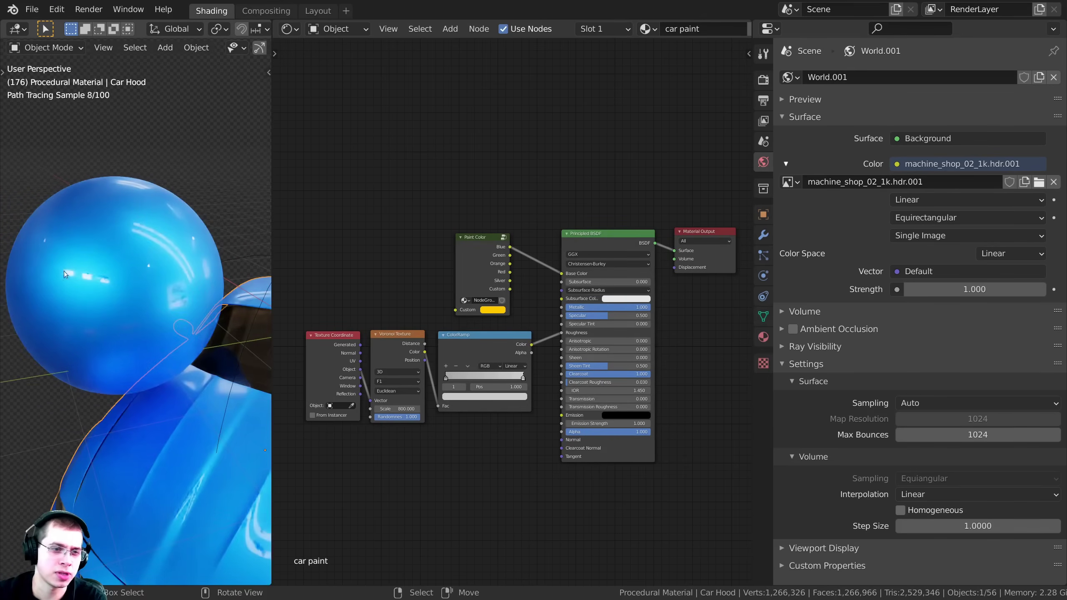
mouse_move(95, 278)
middle_down()
mouse_move(97, 250)
mouse_move(139, 319)
middle_up()
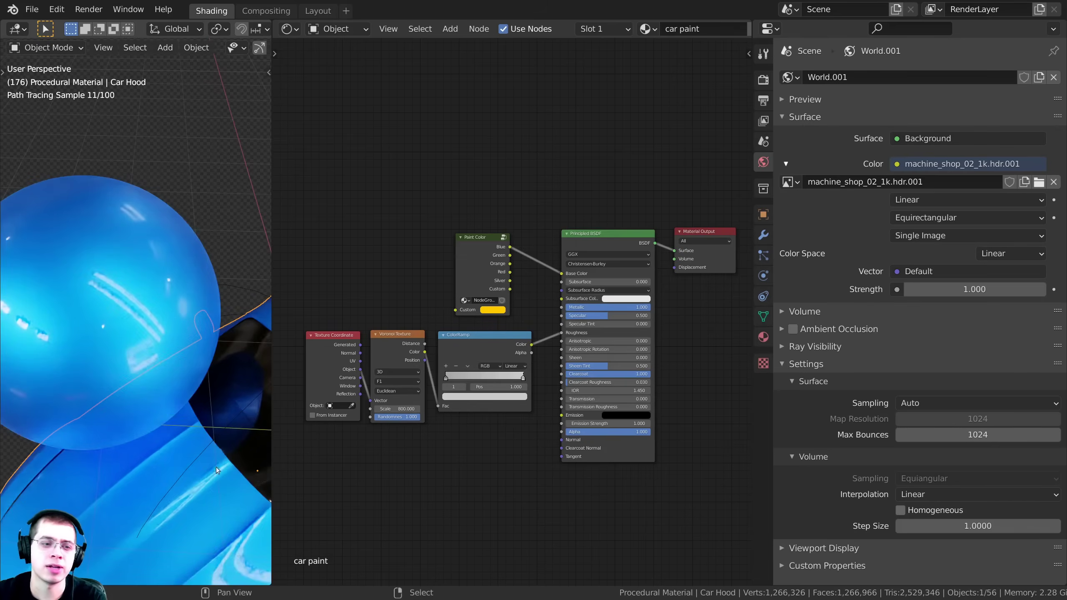
shift+middle_drag(216, 467, 157, 382)
scroll(157, 382, down, 4)
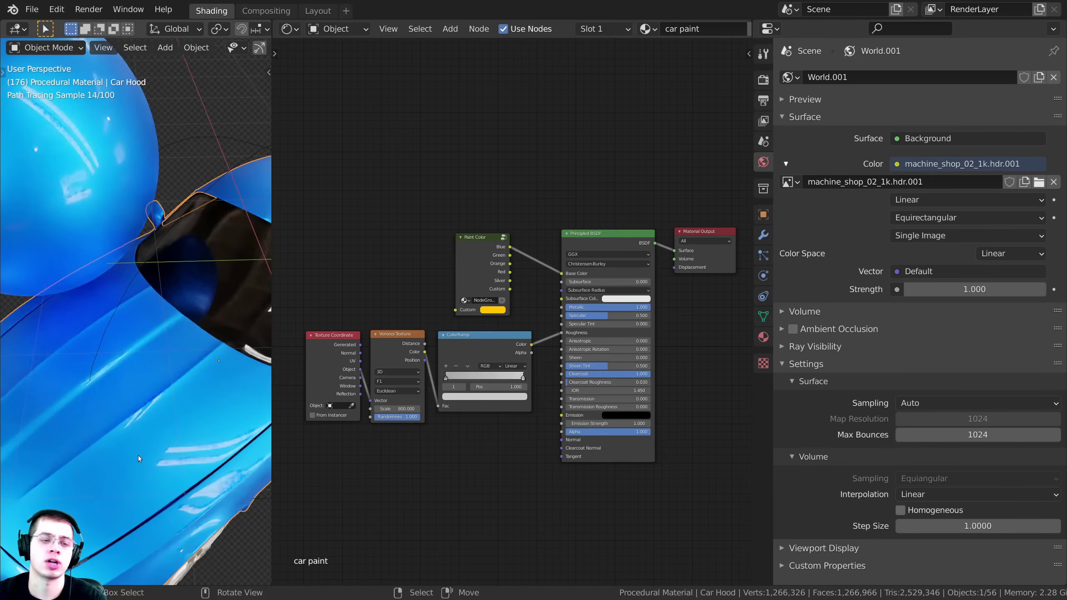
scroll(206, 379, down, 3)
scroll(210, 257, down, 2)
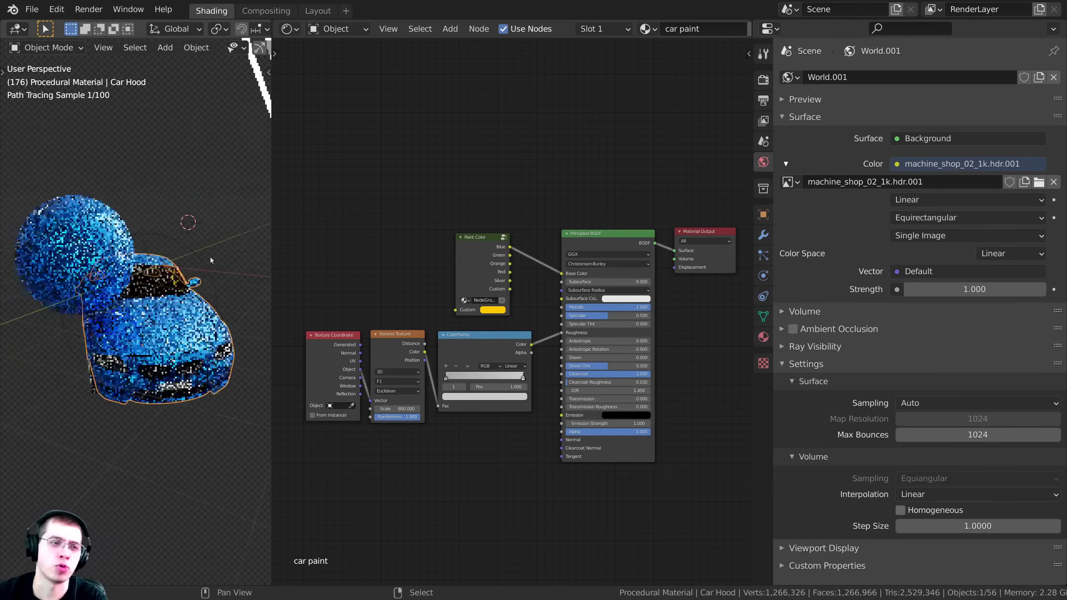
Select both light planes above the car in solid view and examine their emission material
key(z)
key(ctrl+space)
middle_drag(337, 234, 617, 308)
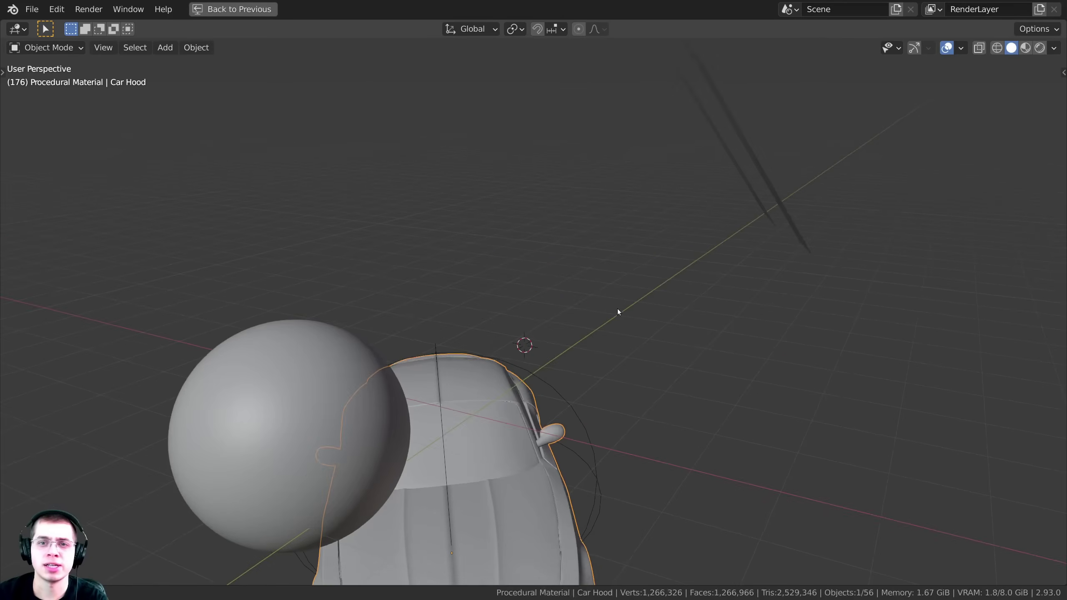
click(739, 159)
middle_drag(663, 229, 456, 284)
shift+click(549, 156)
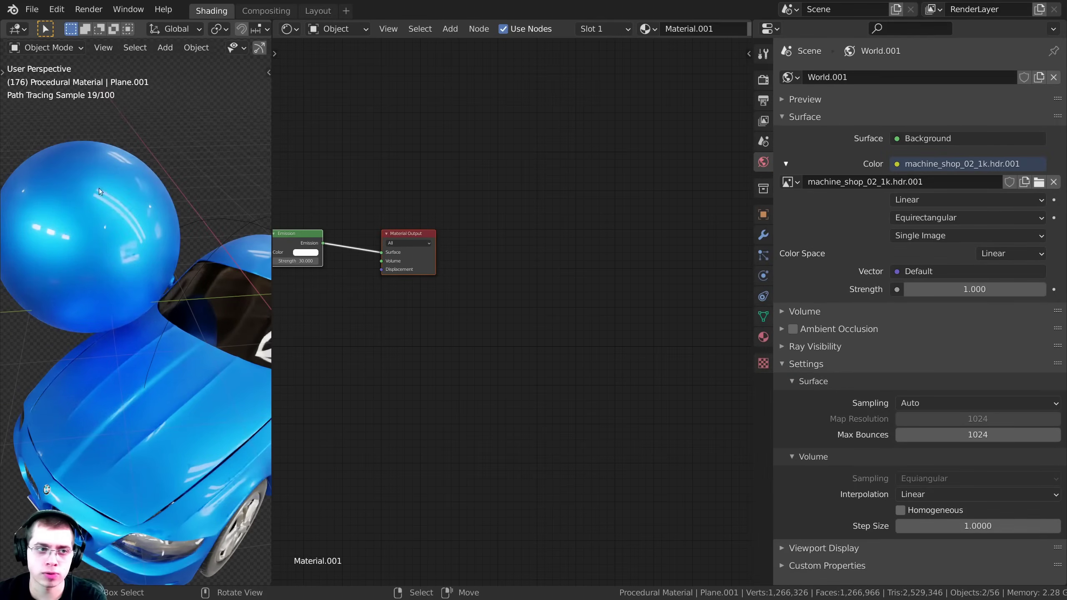
middle_drag(420, 336, 531, 351)
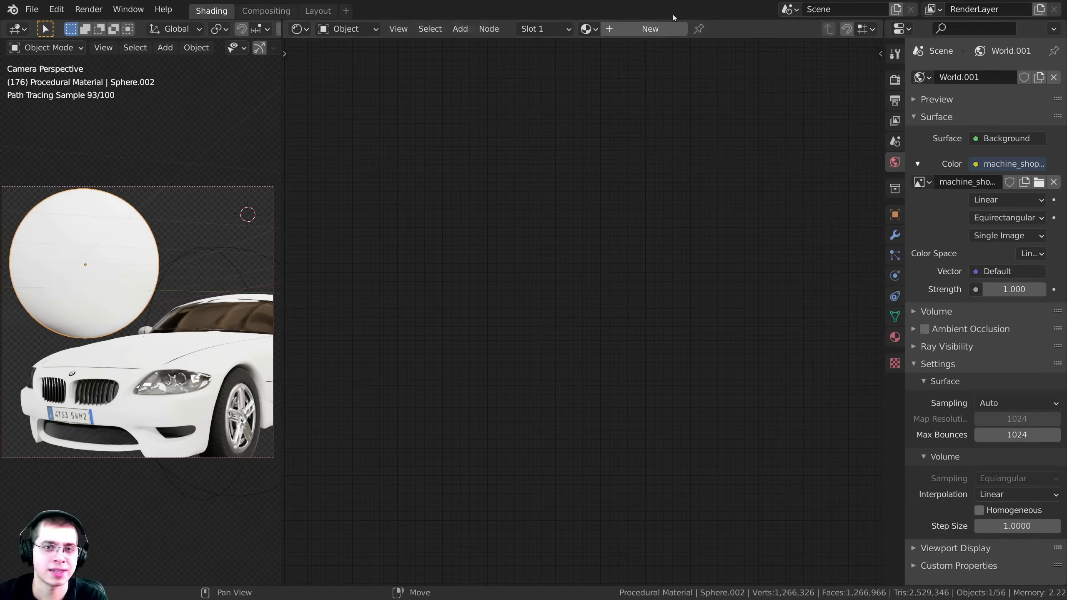
Create a new material on the sphere named "Procedual Car Paint" and frame its nodes
click(668, 29)
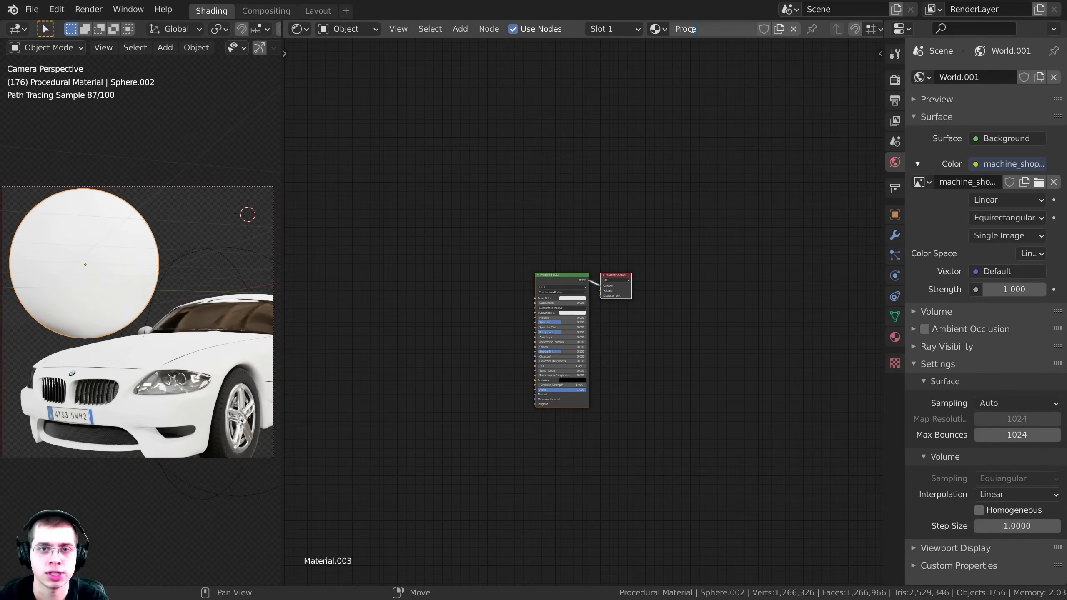
text(Procedual Car Paint)
key(Return)
key(Home)
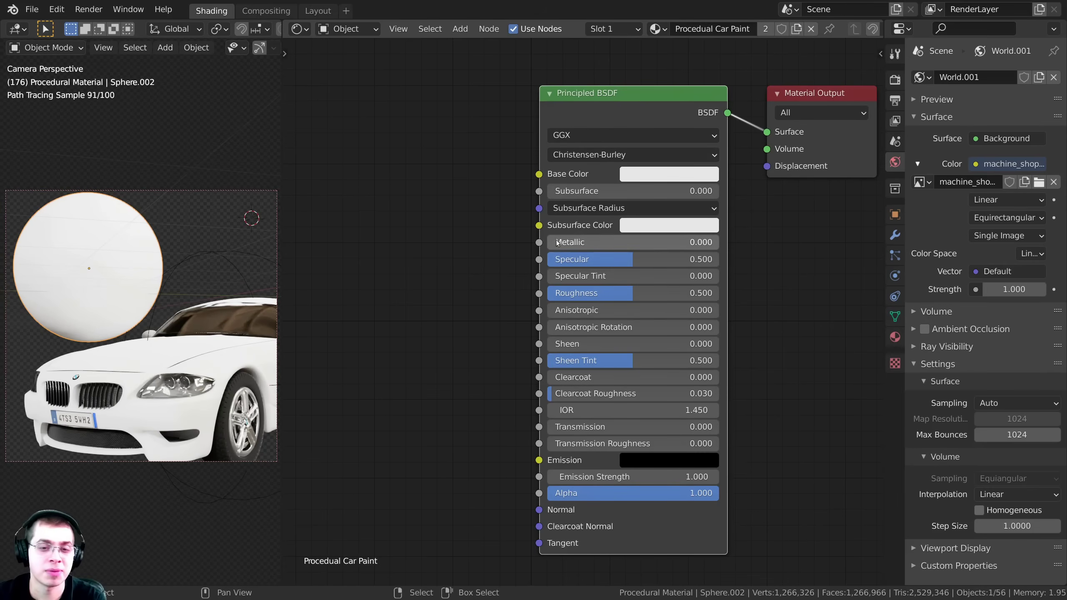
Set the Principled BSDF's Metallic to 1.000 and its Base Color to a saturated blue at full brightness
drag(555, 244, 719, 243)
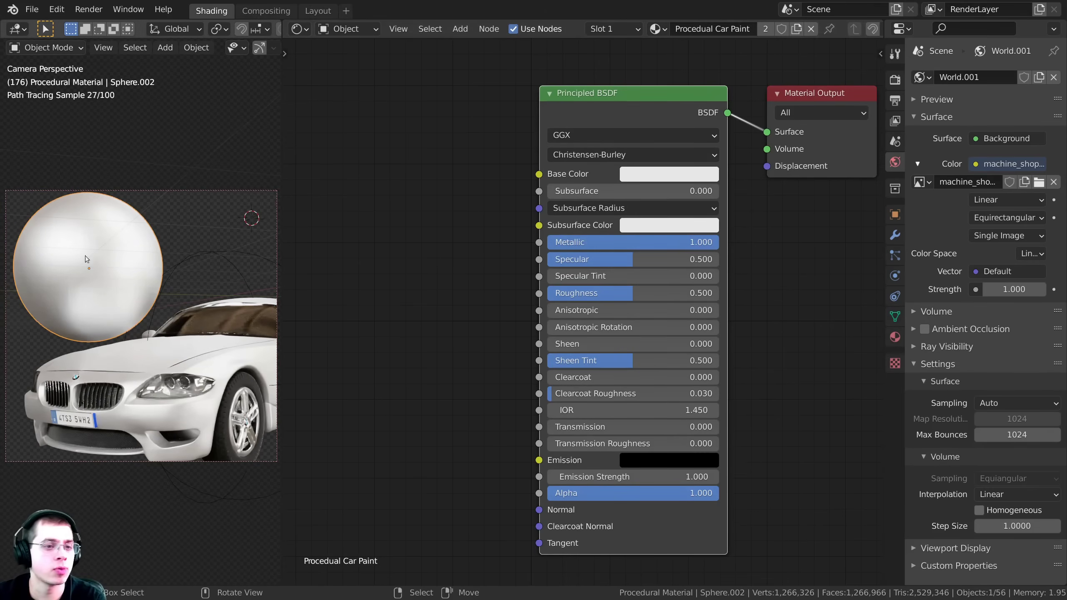
shift+middle_drag(226, 306, 232, 303)
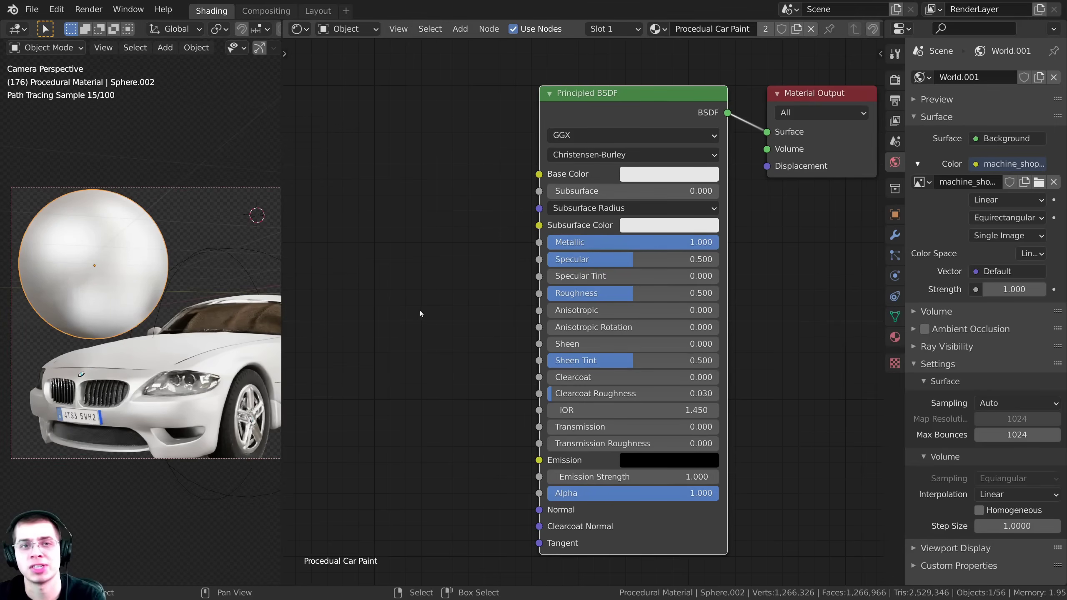
mouse_move(377, 344)
middle_down()
mouse_move(399, 325)
mouse_move(393, 346)
middle_up()
click(676, 176)
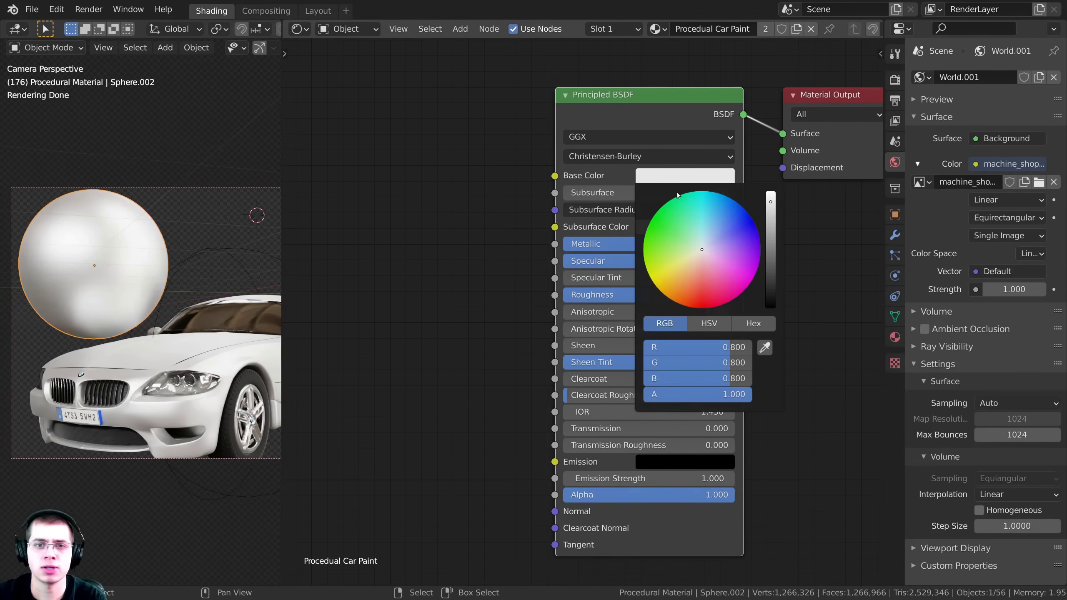
click(730, 208)
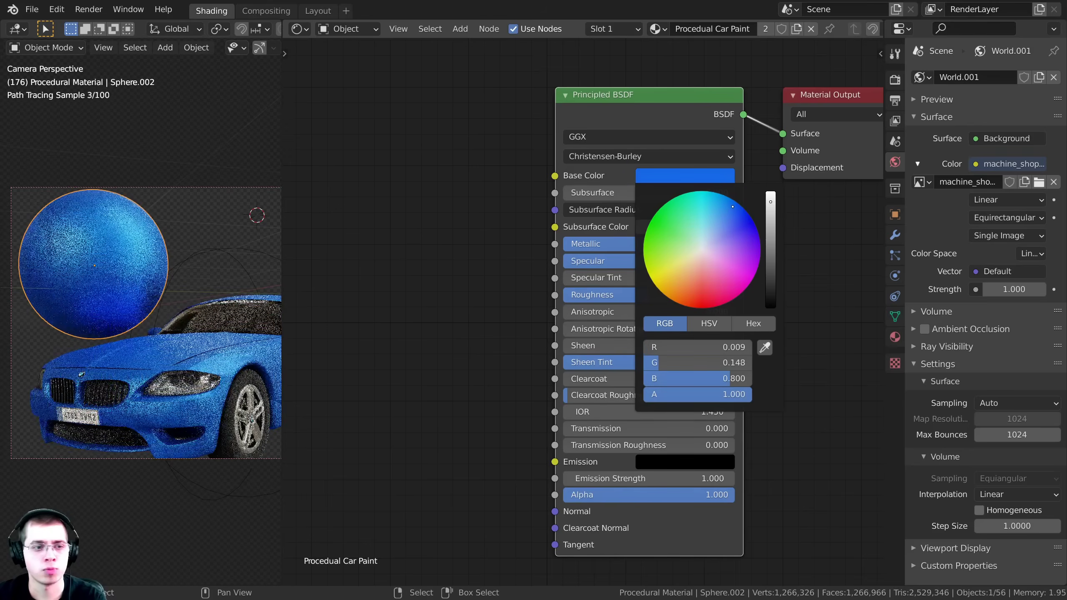
drag(771, 202, 771, 191)
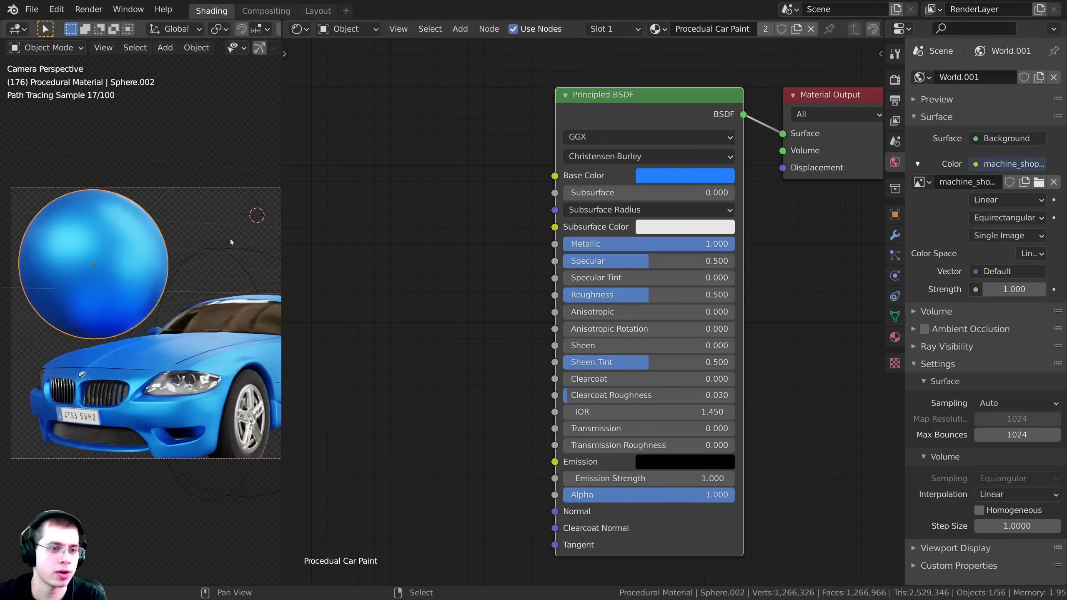
Set the Principled BSDF's Clearcoat to 1.000 and check the reflections on the sphere
shift+middle_drag(230, 239, 226, 223)
scroll(693, 342, up, 1)
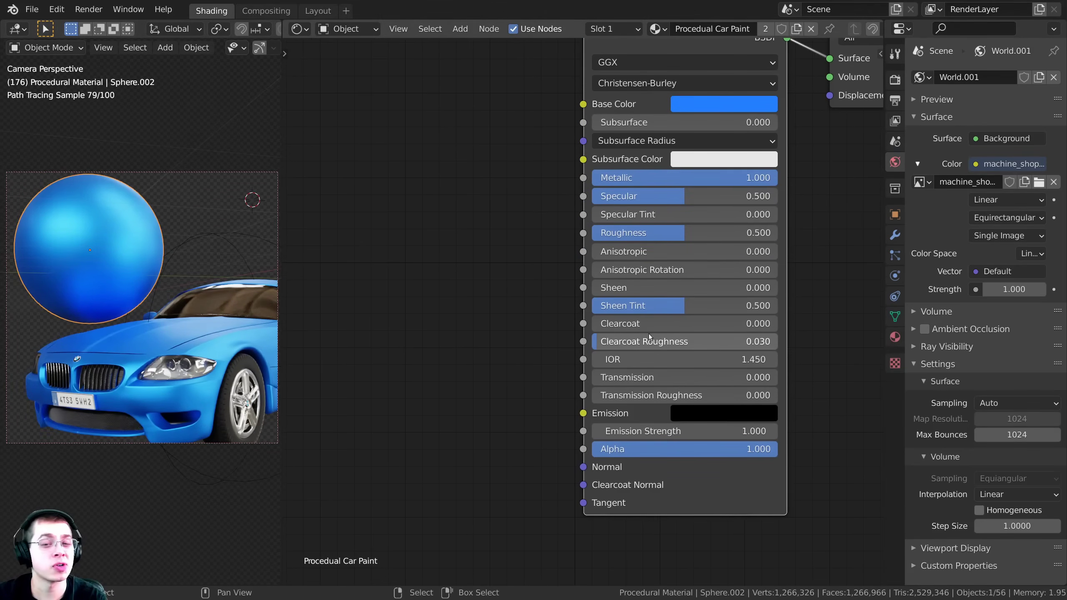
drag(605, 327, 782, 326)
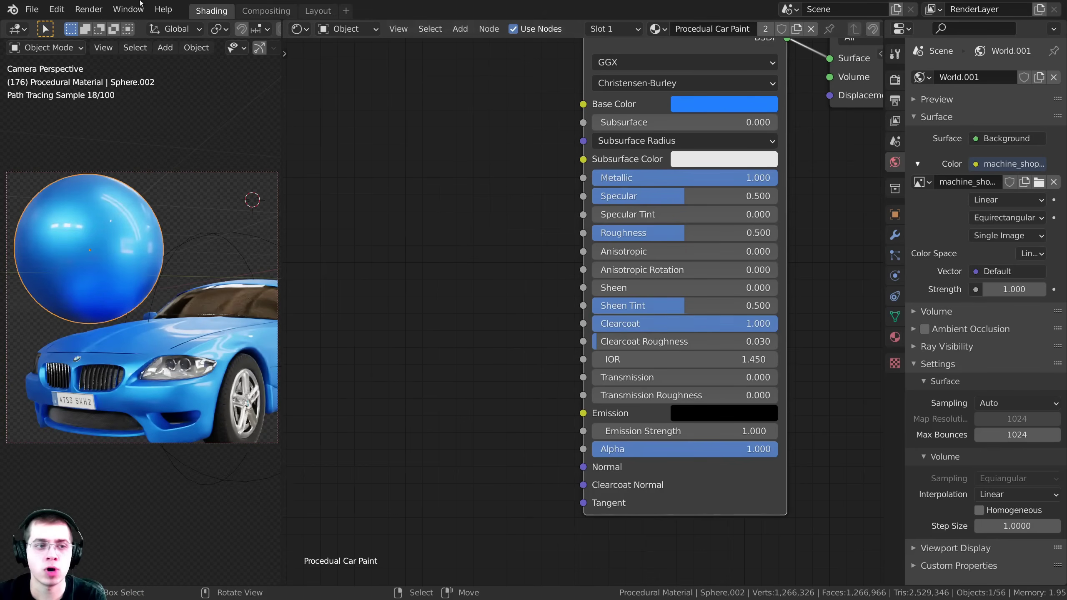
scroll(133, 248, up, 2)
shift+middle_drag(133, 245, 154, 198)
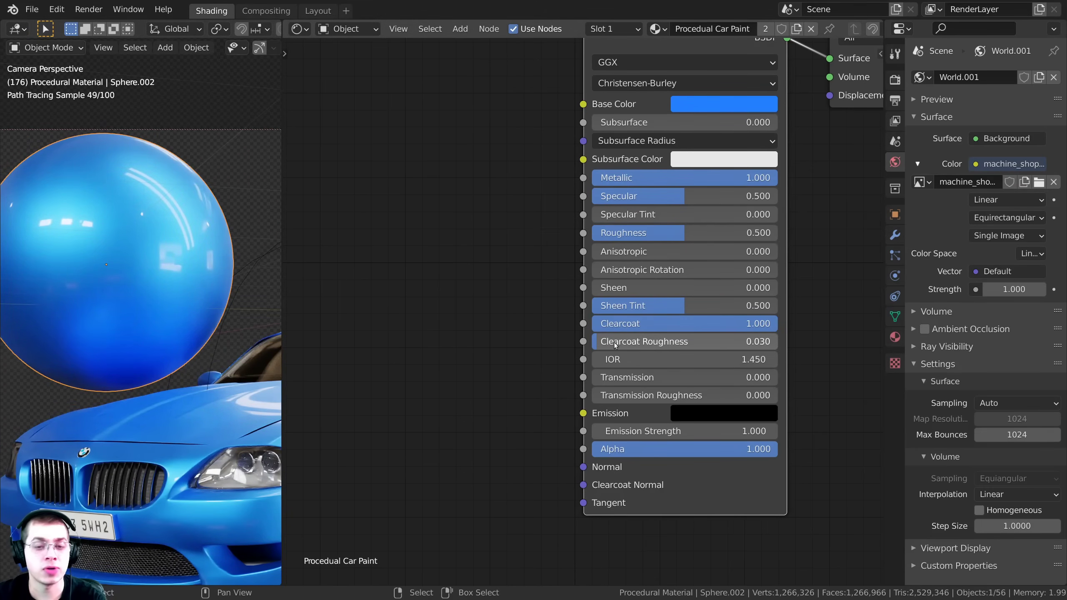
mouse_move(613, 342)
mouse_down()
mouse_move(678, 342)
mouse_move(614, 341)
mouse_up()
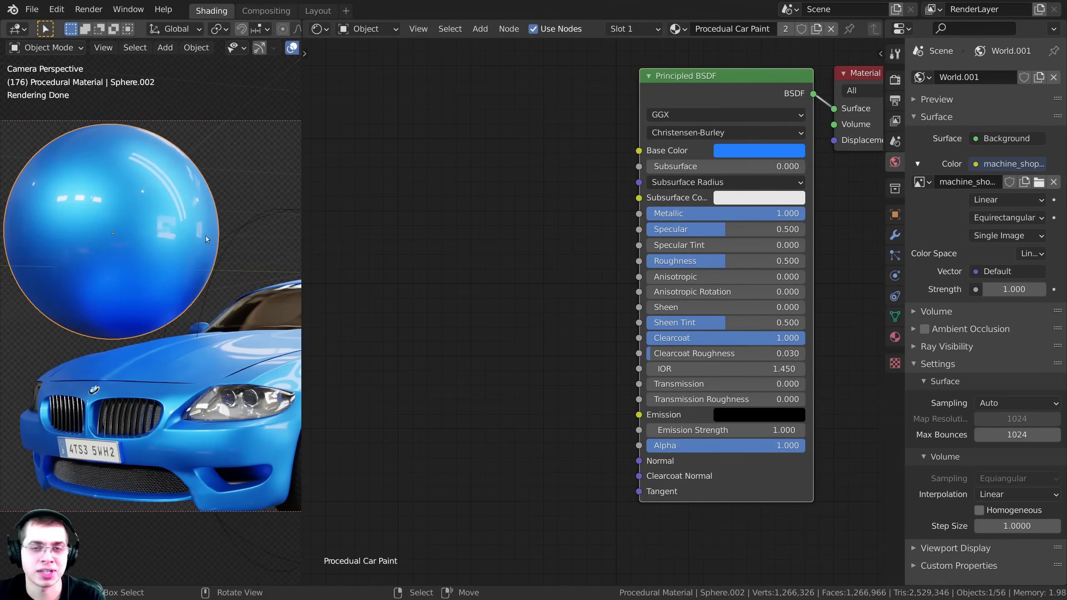
Add a Voronoi Texture node and place it ahead of the Principled BSDF, leaving space between them
middle_drag(486, 179, 491, 186)
drag(726, 97, 718, 92)
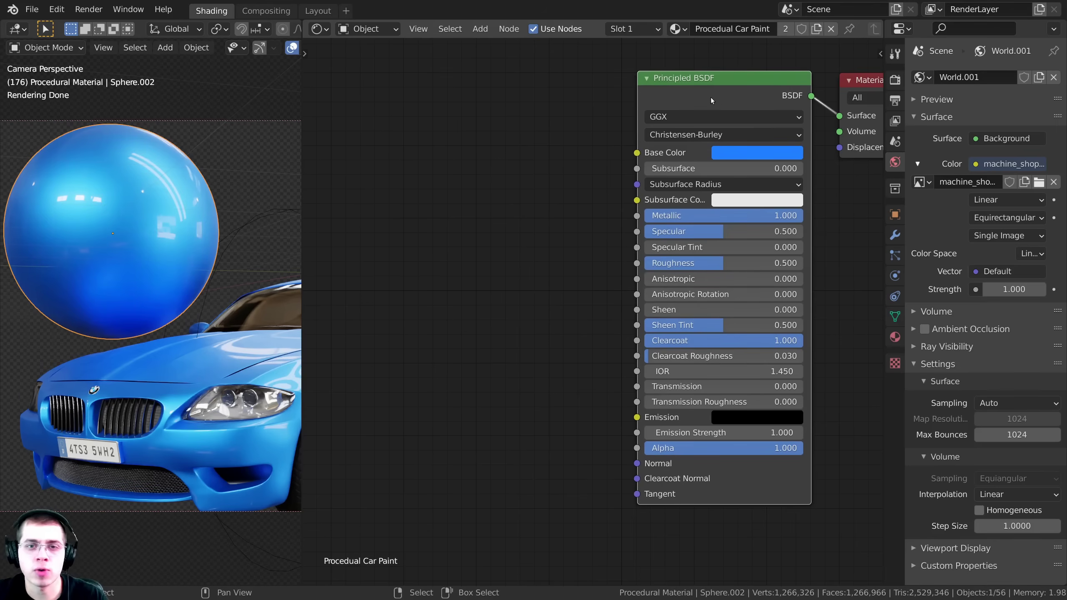
middle_drag(413, 268, 440, 253)
key(shift+a)
click(440, 253)
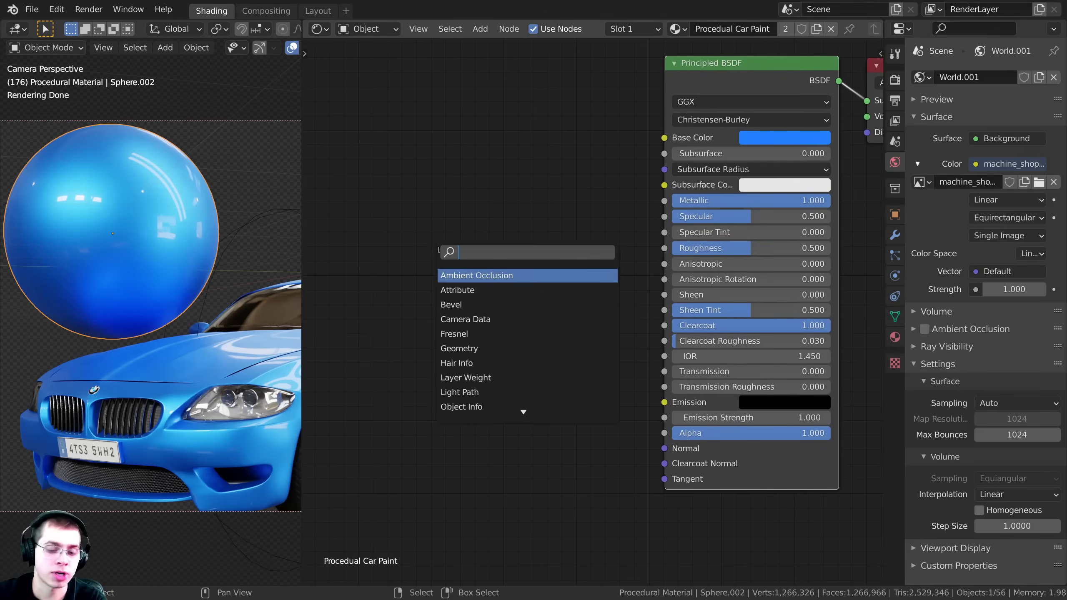
text(vor)
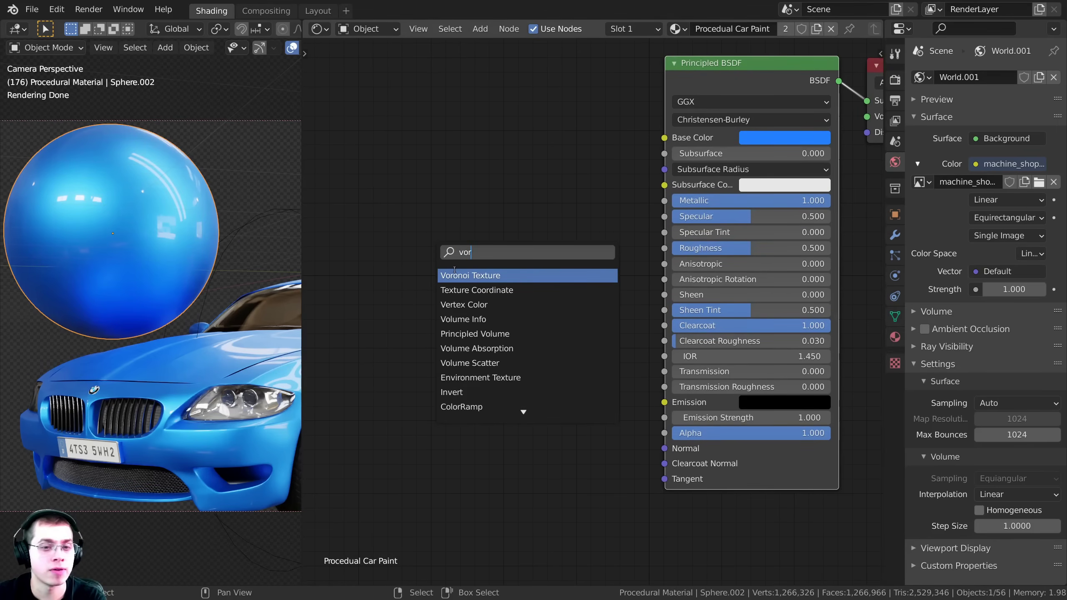
key(Return)
click(397, 216)
scroll(415, 245, down, 1)
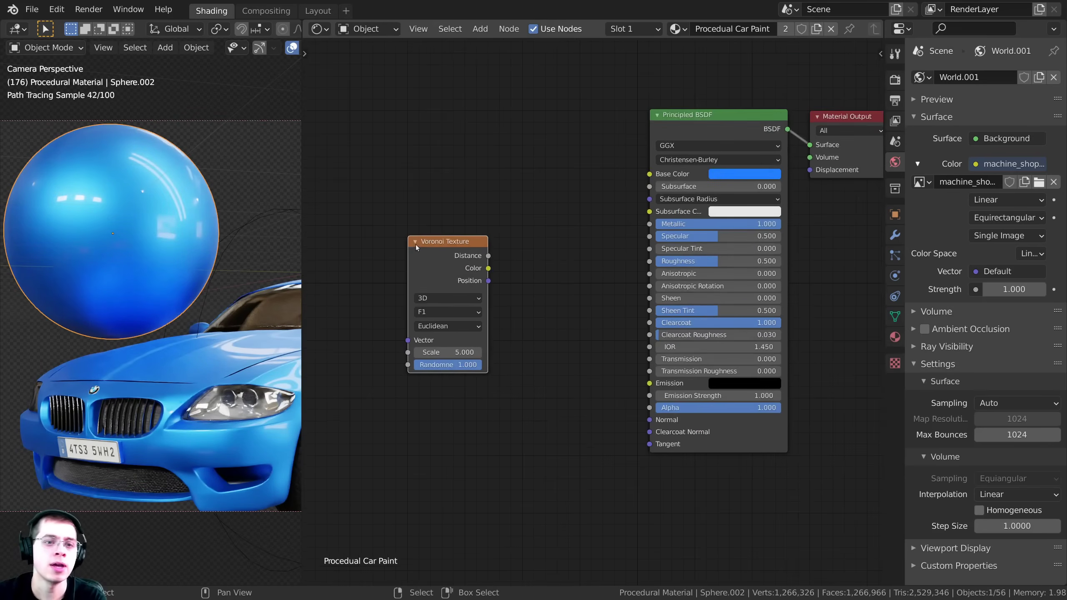
middle_drag(461, 259, 607, 258)
drag(583, 252, 564, 251)
middle_drag(584, 250, 584, 239)
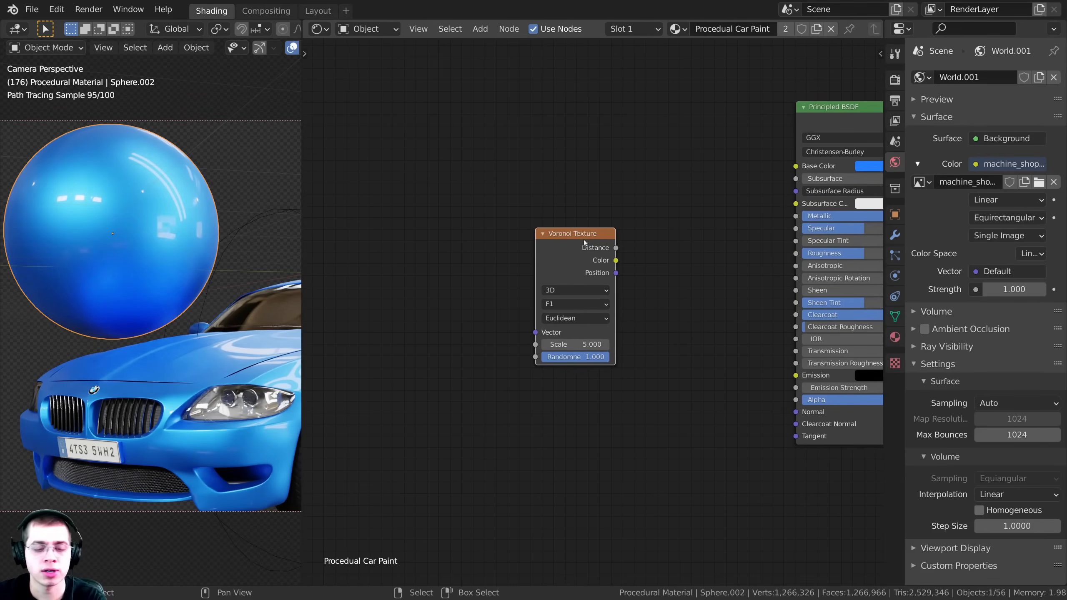
Feed the Voronoi Texture's Vector input from new Texture Coordinate and Mapping nodes and arrange them ahead of it
key(ctrl+t)
click(573, 273)
middle_drag(526, 300, 569, 293)
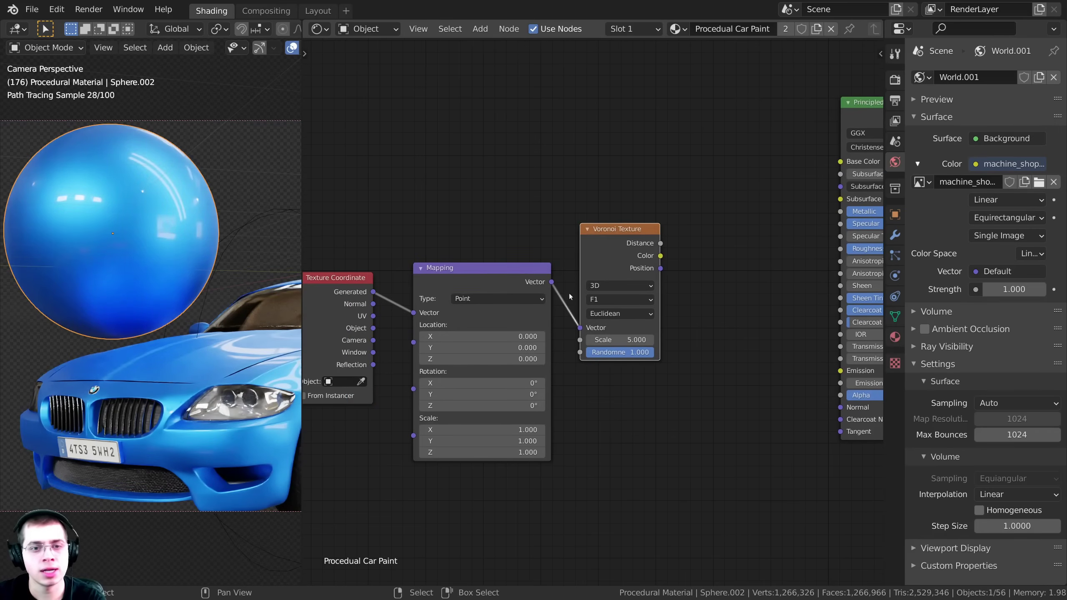
scroll(404, 294, up, 1)
middle_drag(403, 294, 477, 282)
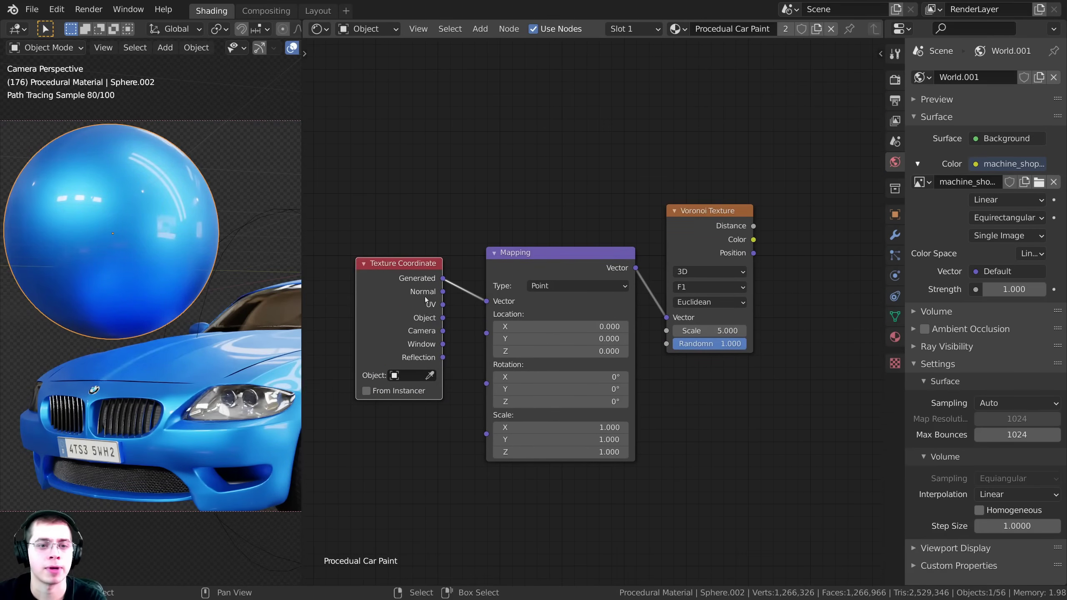
click(565, 264)
drag(566, 264, 552, 279)
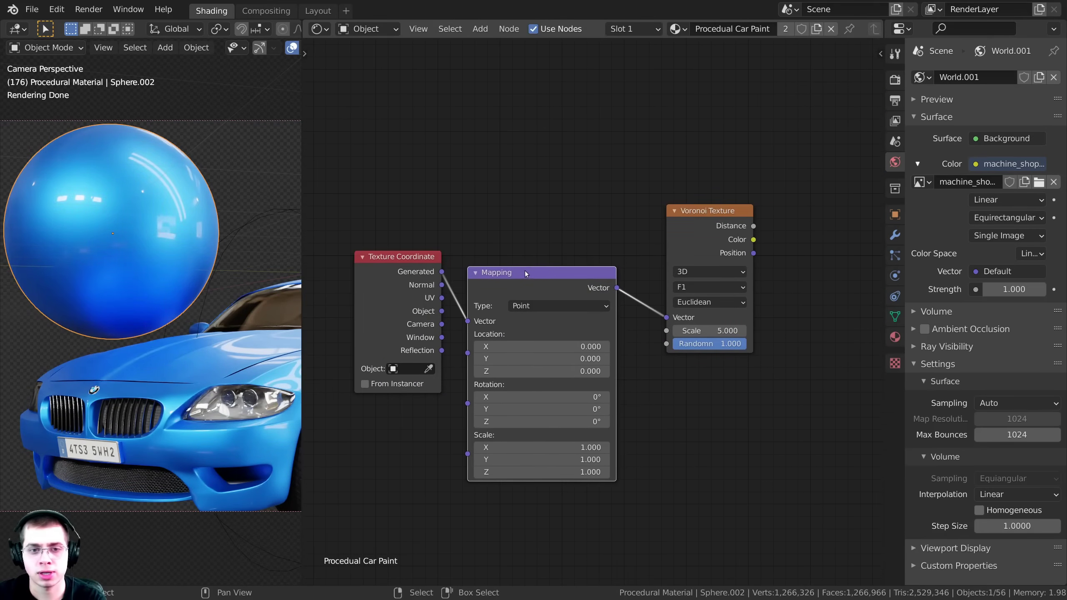
Remove the Mapping node and feed the Texture Coordinate's Object output into the Voronoi Texture's Vector input
key(x)
drag(422, 310, 622, 277)
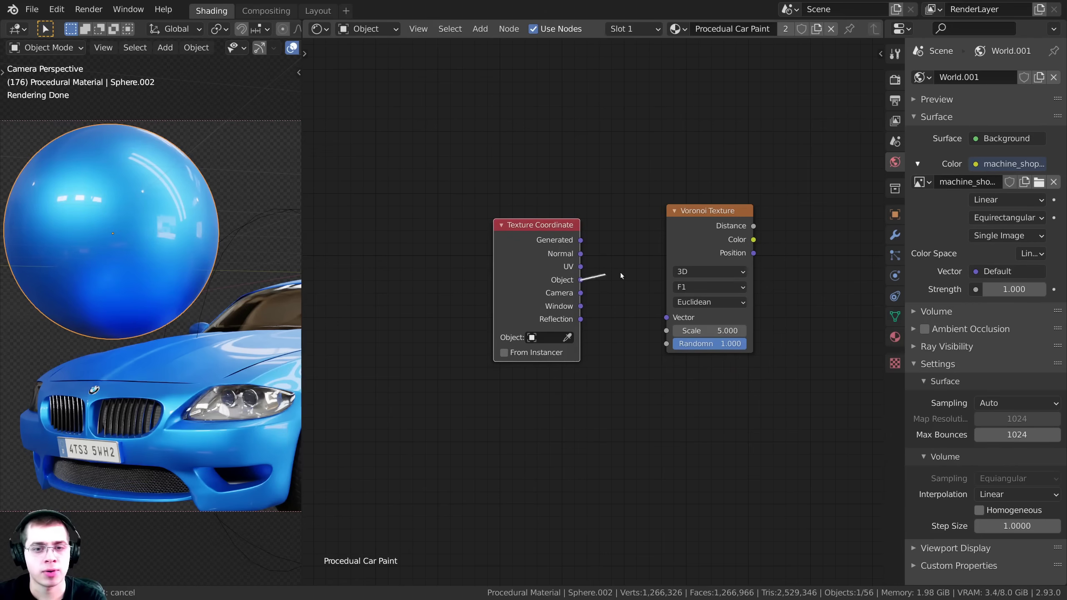
drag(663, 320, 666, 317)
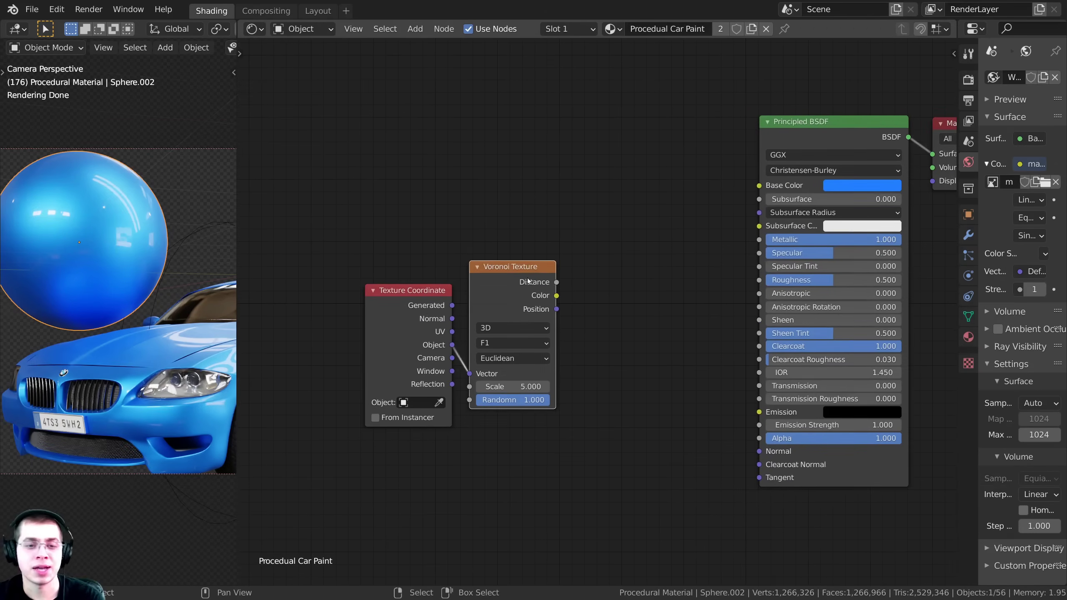
Preview the Voronoi Texture's Distance output and its Color output on the sphere and car
ctrl+shift+click(507, 283)
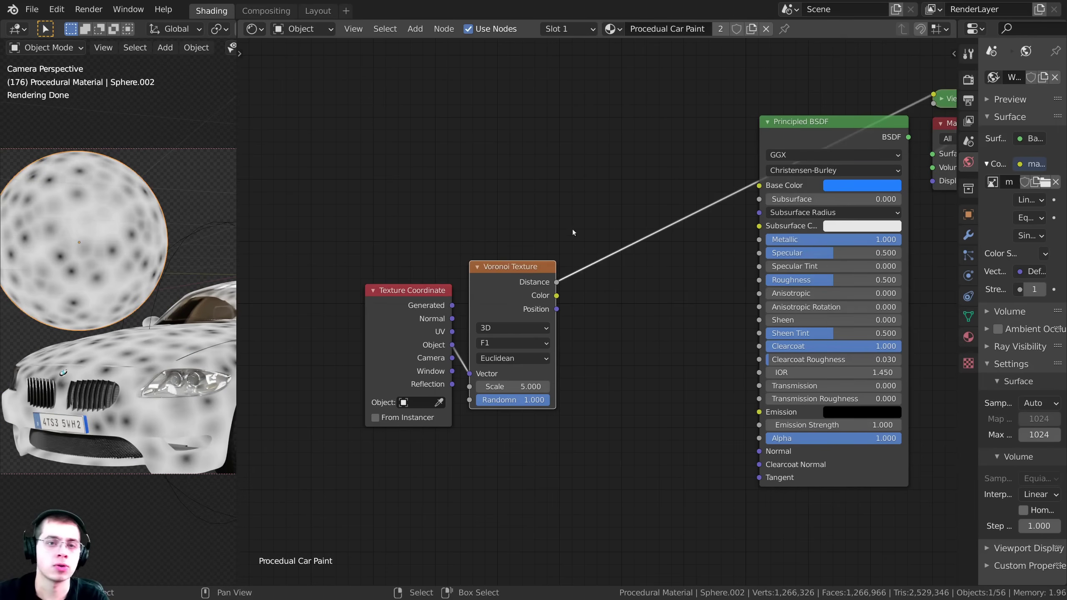
scroll(575, 271, up, 1)
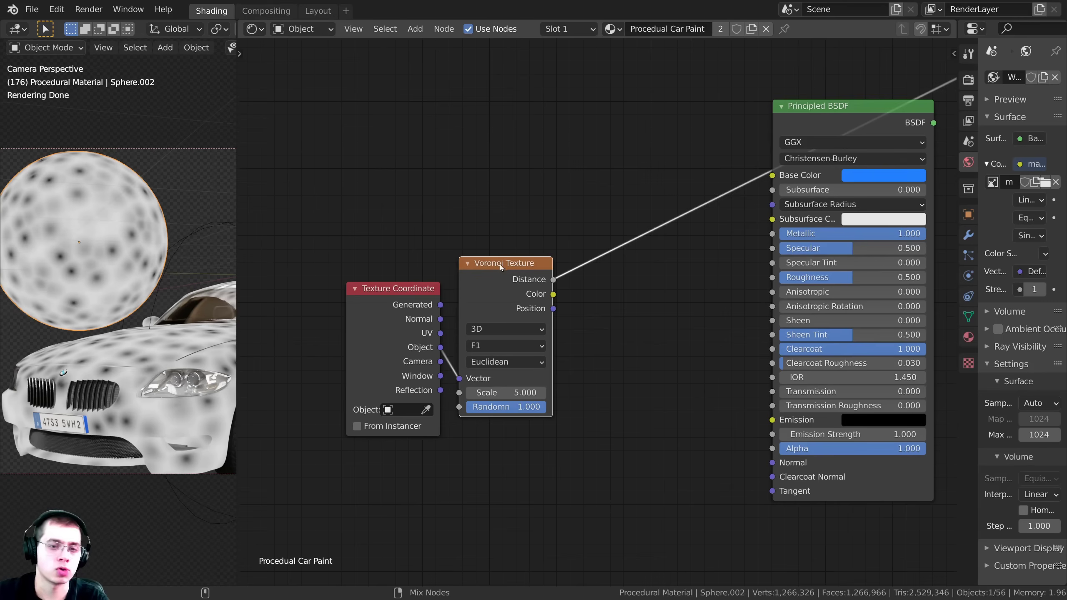
ctrl+shift+click(504, 272)
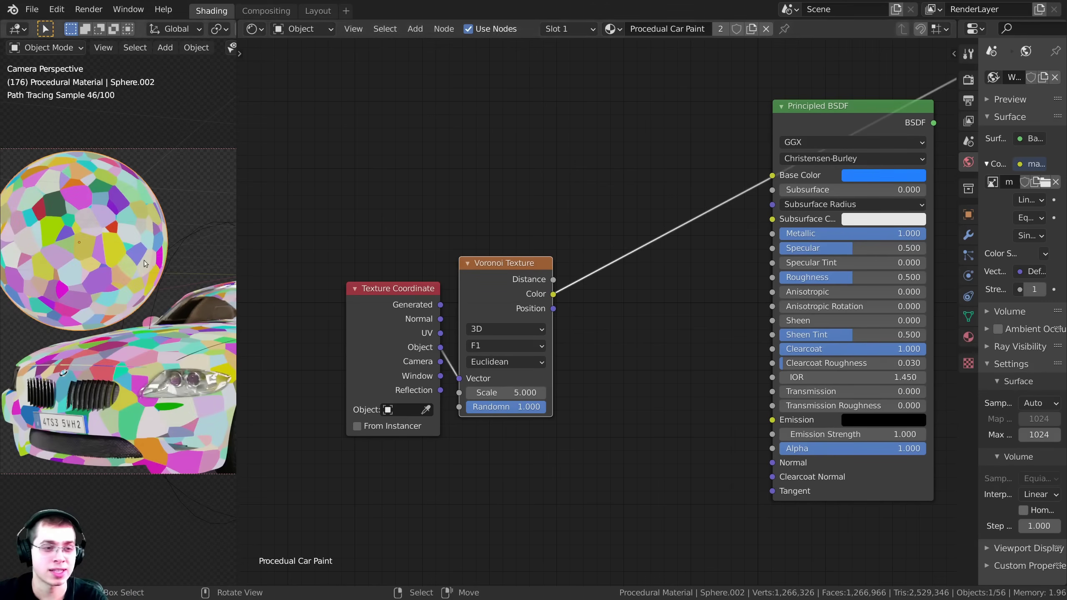
scroll(59, 293, up, 2)
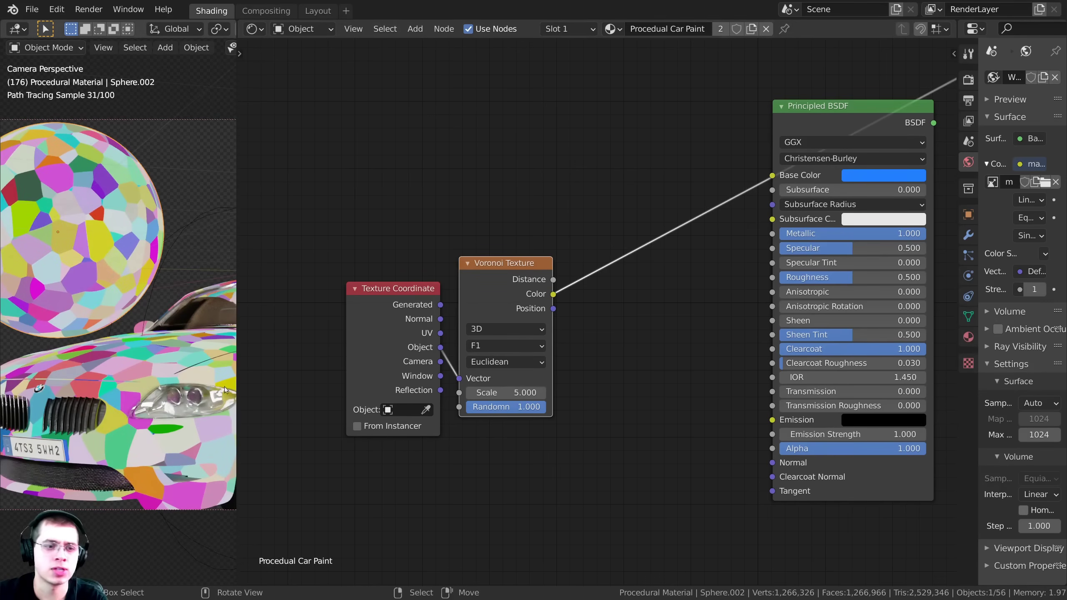
scroll(380, 376, up, 3)
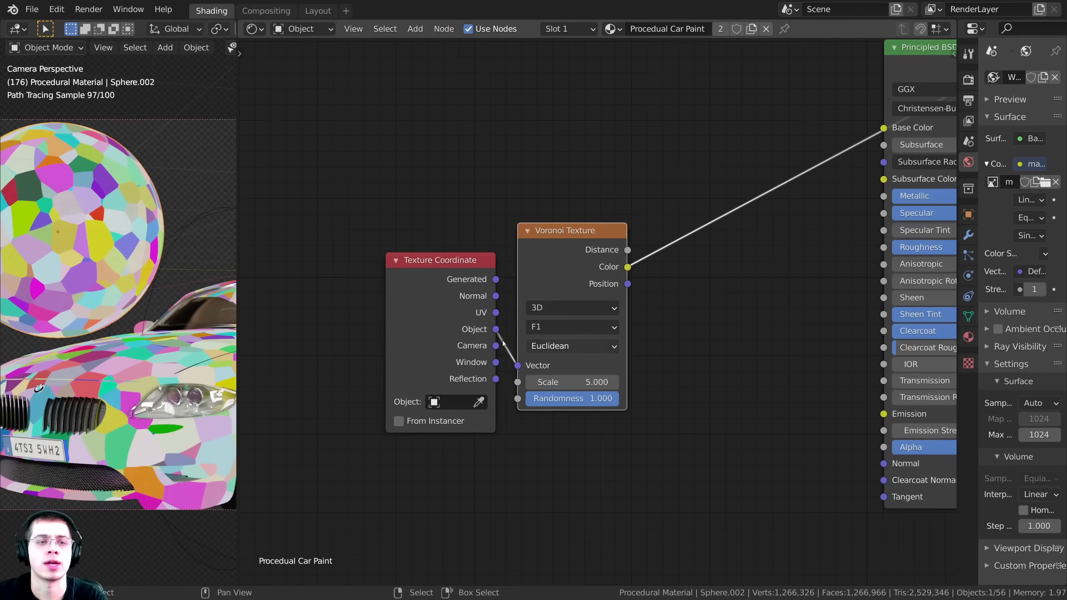
Set the Voronoi Texture's Scale to 800 and check the fine pattern up close on the car body
double_click(520, 391)
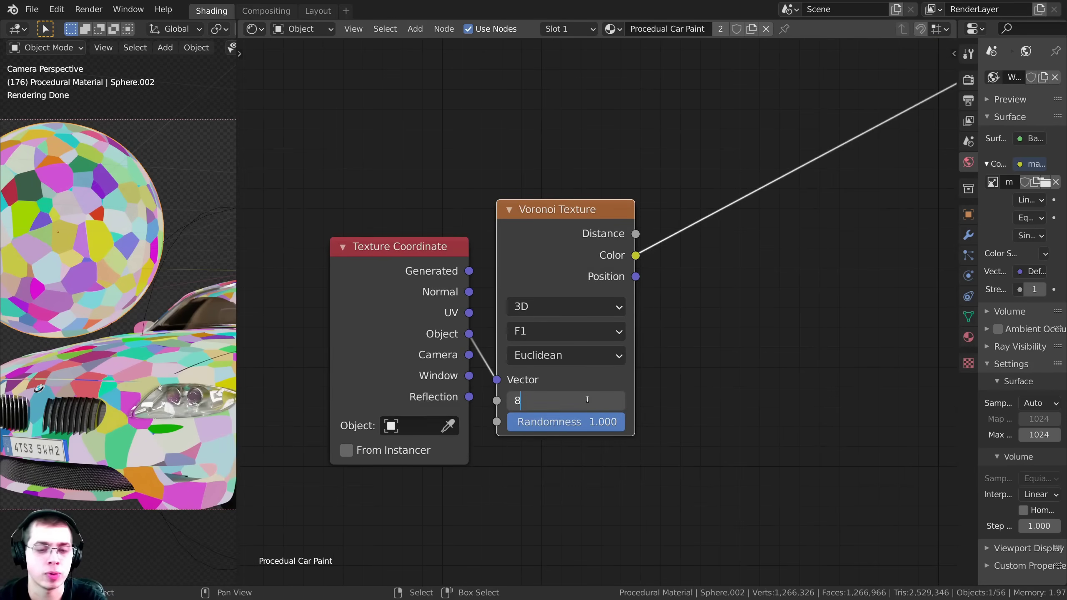
text(800)
key(Return)
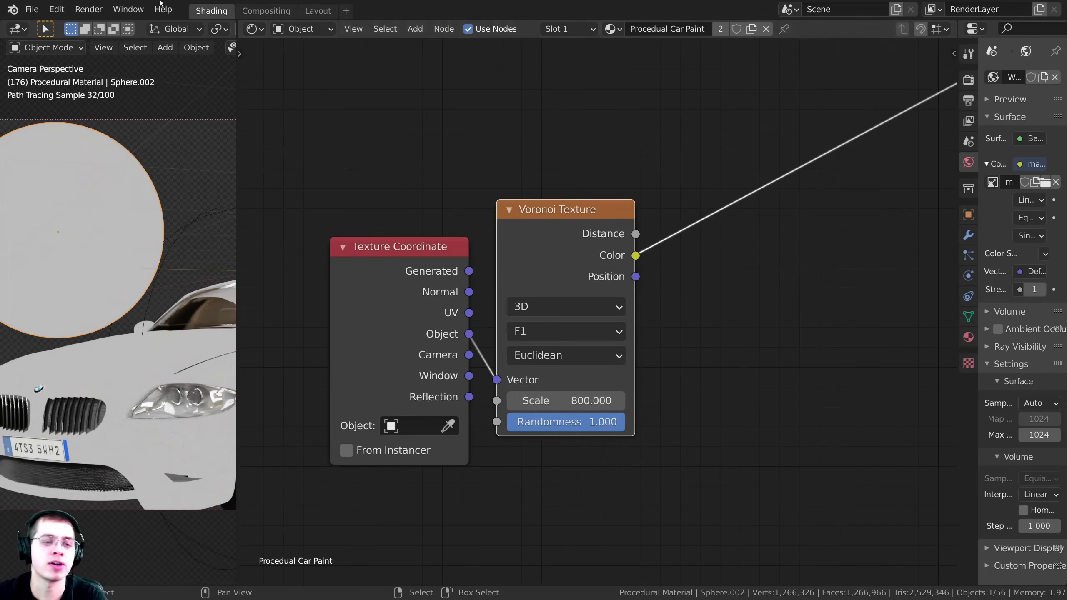
scroll(175, 276, up, 5)
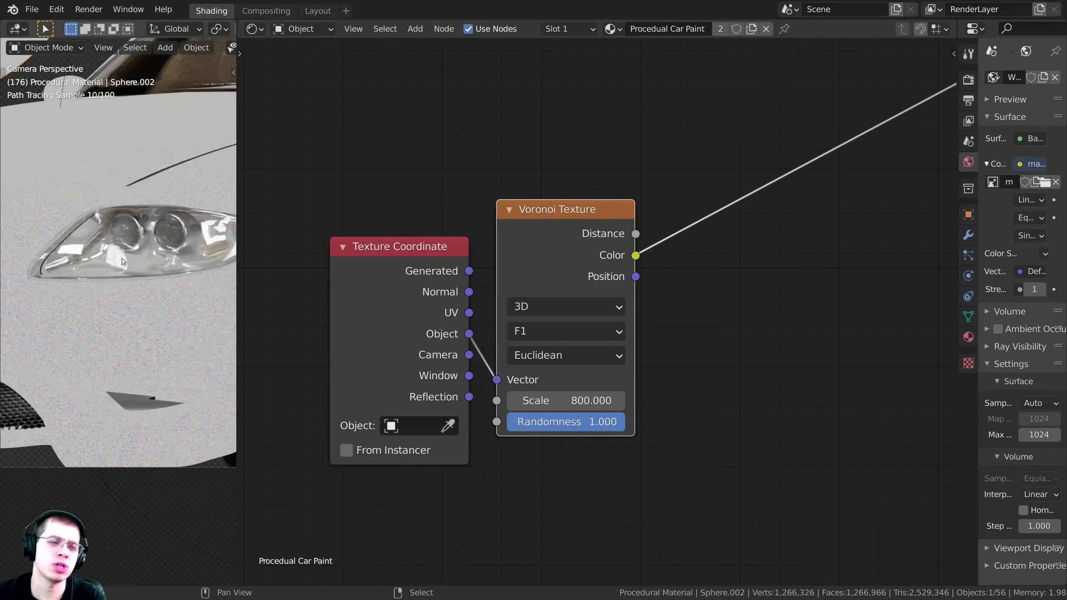
scroll(121, 361, up, 4)
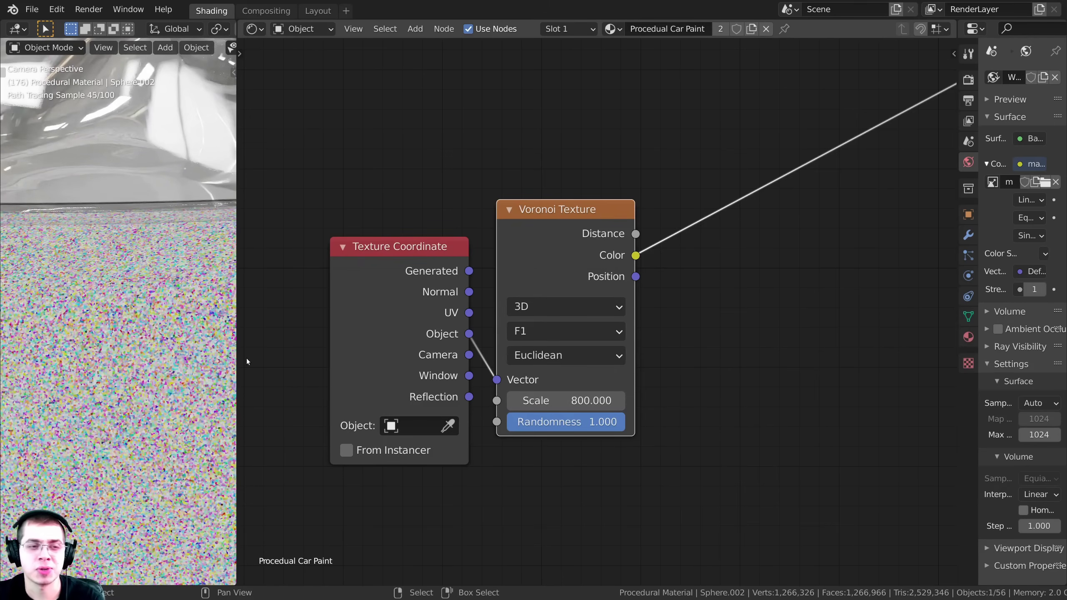
scroll(135, 242, down, 2)
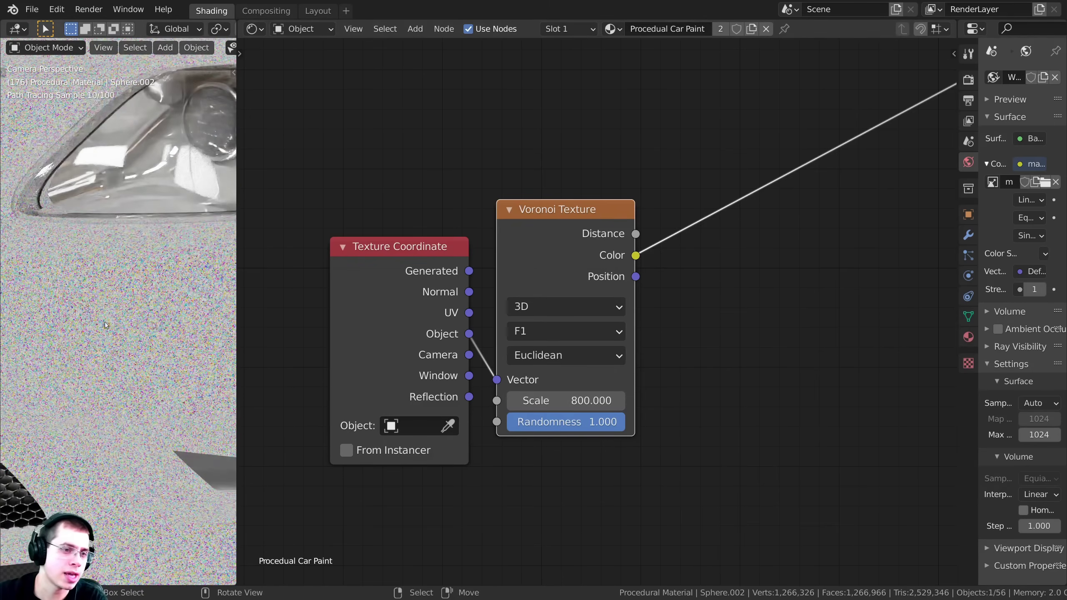
scroll(135, 242, down, 5)
shift+middle_drag(135, 241, 166, 350)
scroll(597, 245, down, 1)
Connect the Voronoi Texture's Color to the Principled BSDF's Roughness, preview the shader again and inspect the flakes on the sphere
drag(597, 244, 600, 245)
scroll(600, 245, down, 3)
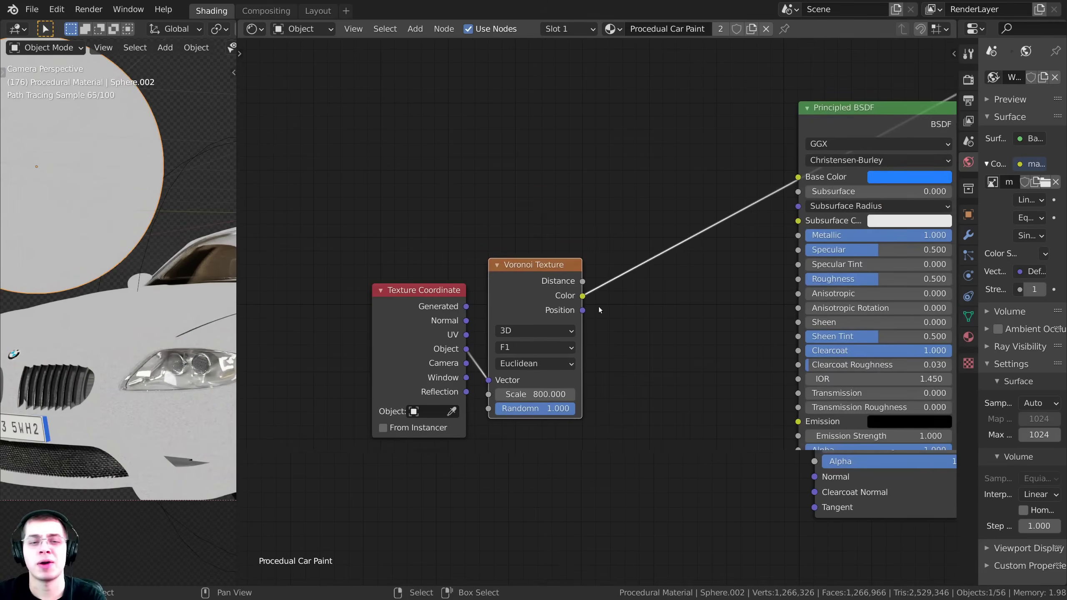
drag(544, 290, 778, 271)
middle_drag(846, 108, 837, 128)
ctrl+shift+click(752, 135)
shift+middle_drag(102, 219, 133, 344)
scroll(134, 344, up, 3)
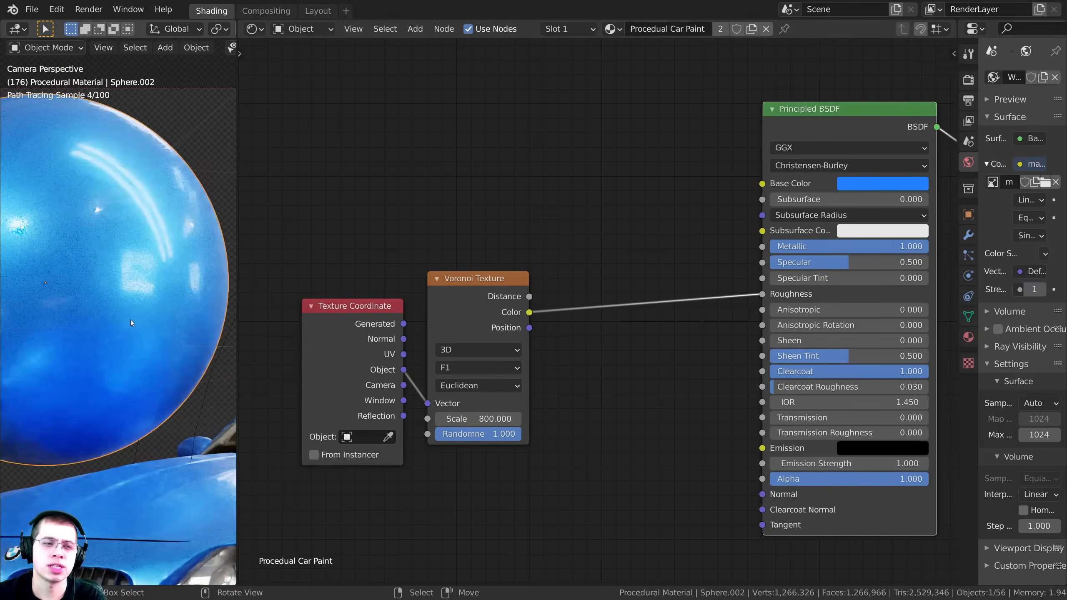
scroll(105, 311, down, 3)
scroll(79, 283, up, 3)
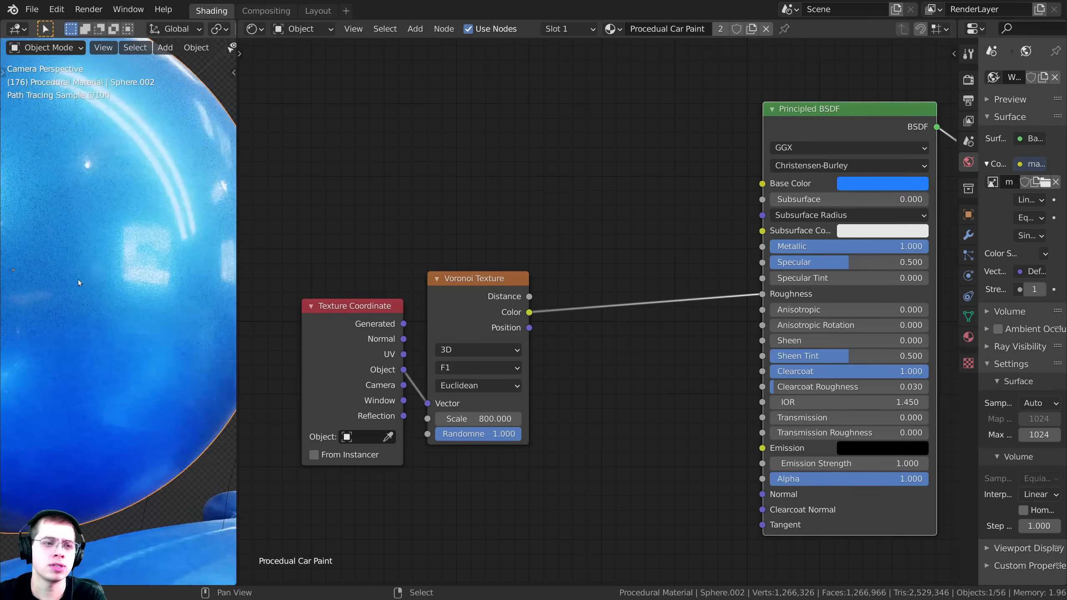
scroll(96, 290, up, 2)
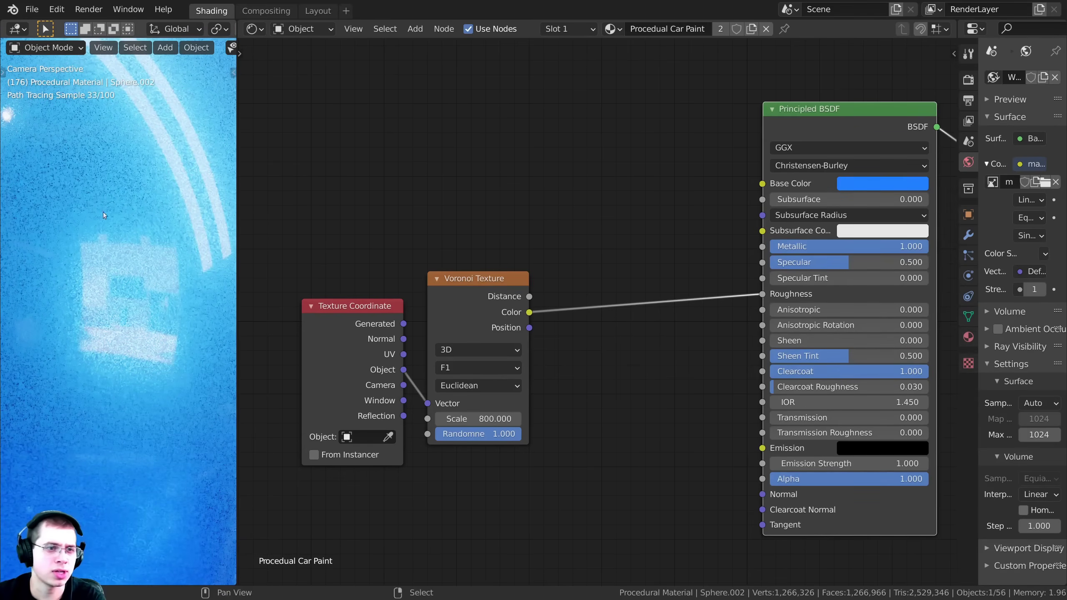
scroll(92, 264, up, 3)
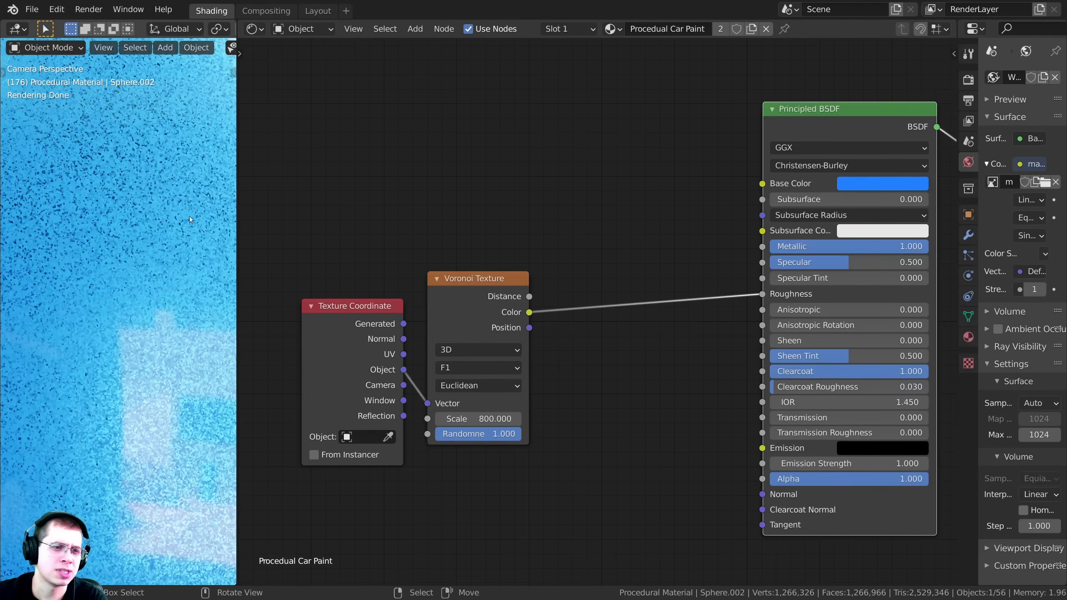
Widen the 3D viewport and insert a ColorRamp node between the Voronoi Texture's Color and the Principled BSDF's Roughness
drag(238, 191, 313, 198)
middle_drag(384, 236, 390, 224)
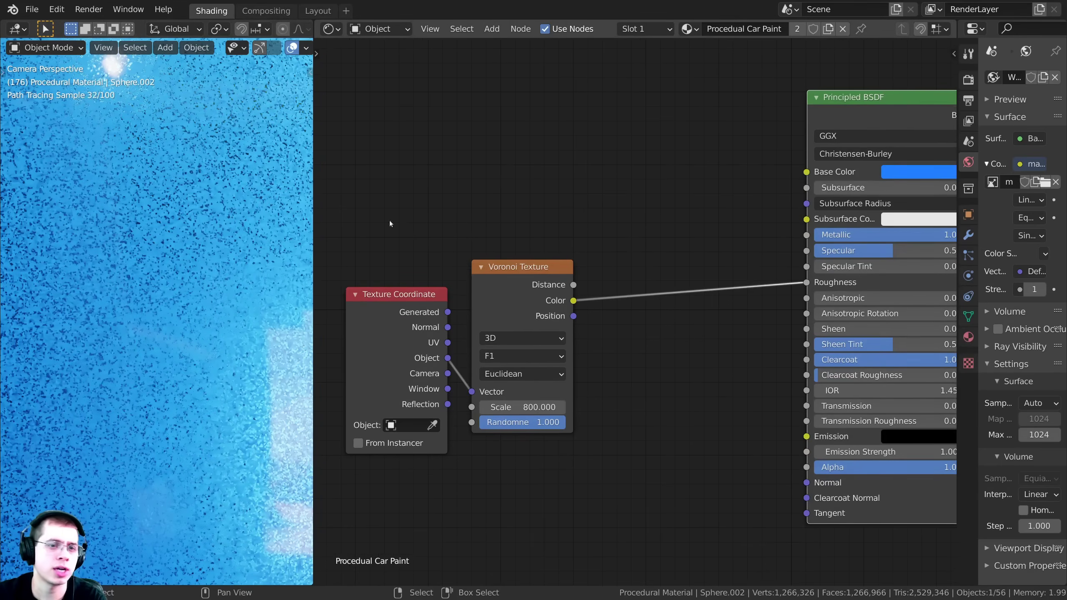
scroll(451, 276, down, 1)
middle_drag(551, 178, 538, 184)
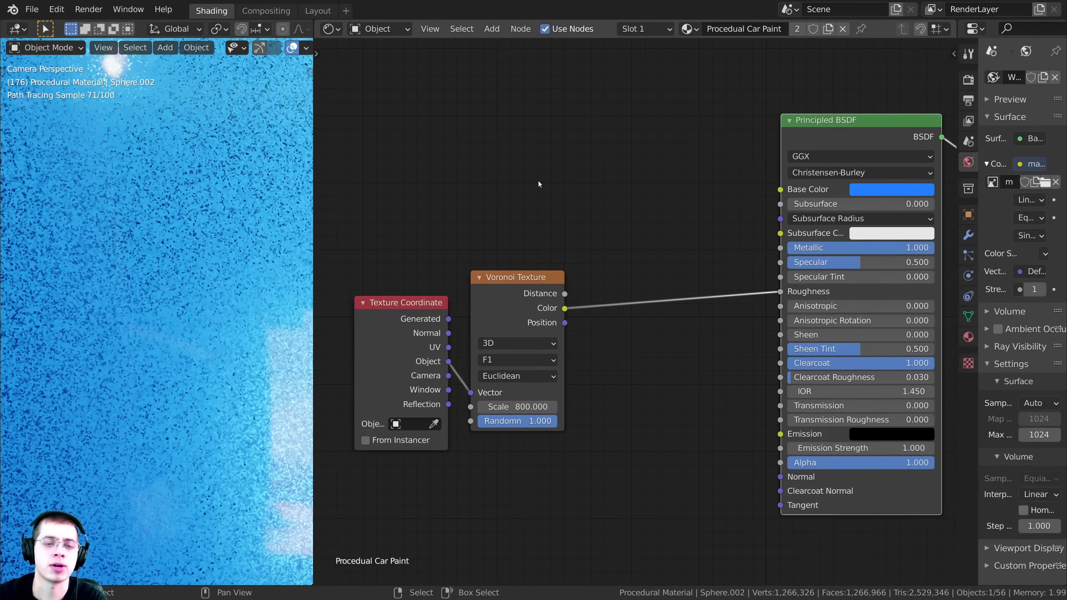
key(shift+a)
click(549, 153)
text(col)
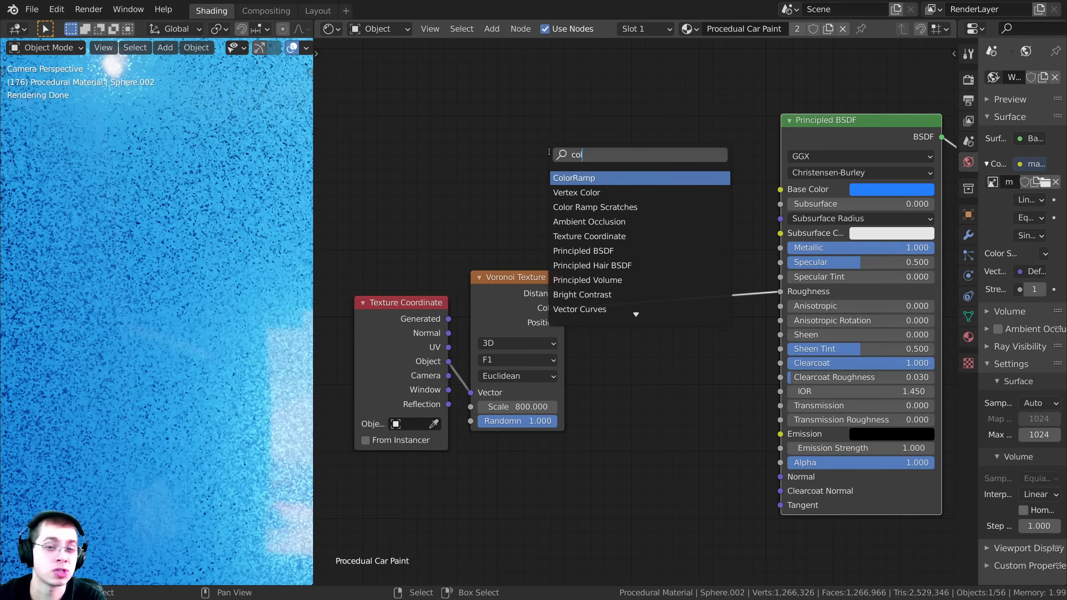
click(591, 177)
click(657, 282)
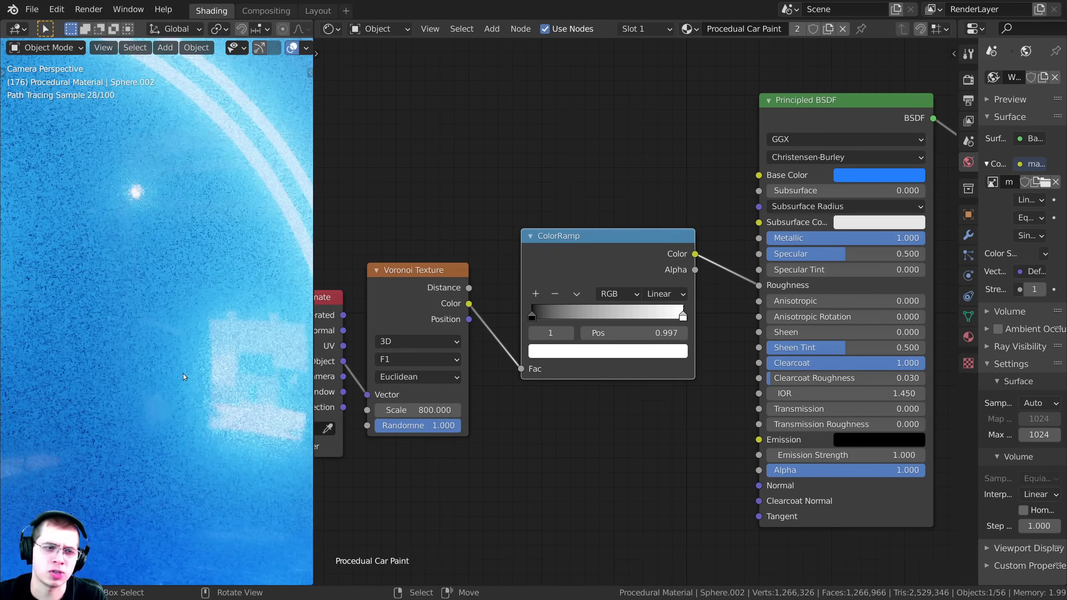
Darken the ColorRamp's white stop to a light grey
scroll(595, 377, up, 2)
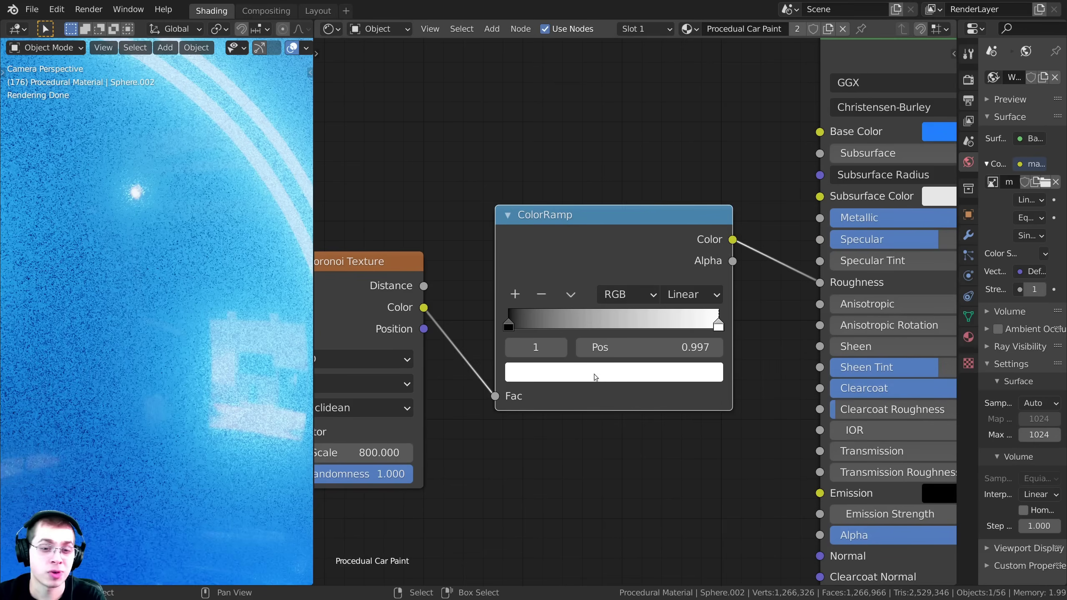
click(586, 379)
drag(677, 89, 677, 109)
Lighten the ColorRamp's black stop to the grey A6A6A6 and review the colors of both stops
click(509, 324)
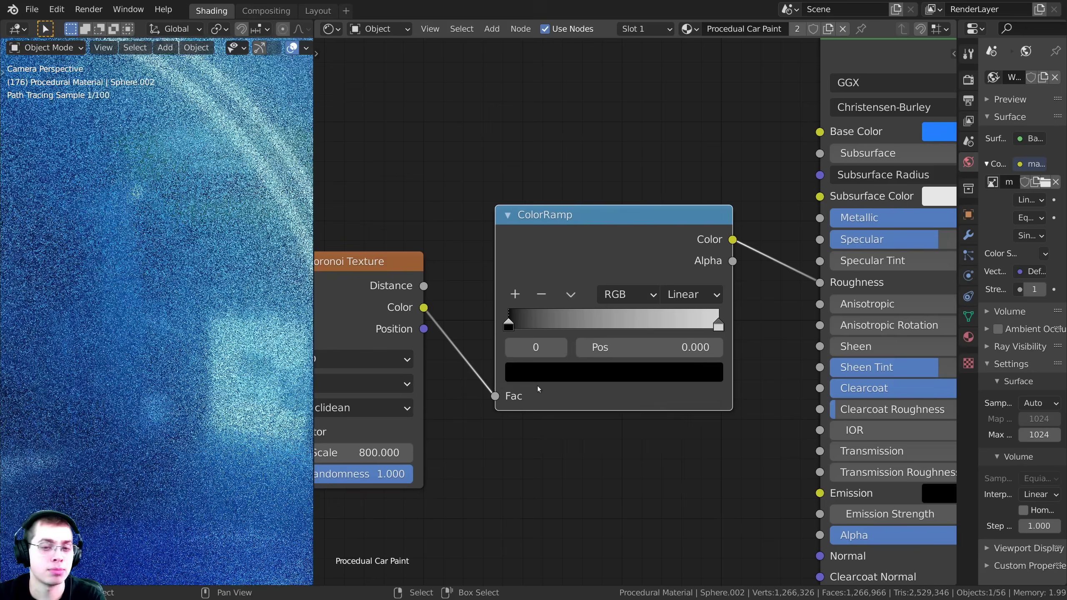
click(540, 373)
drag(681, 179, 680, 121)
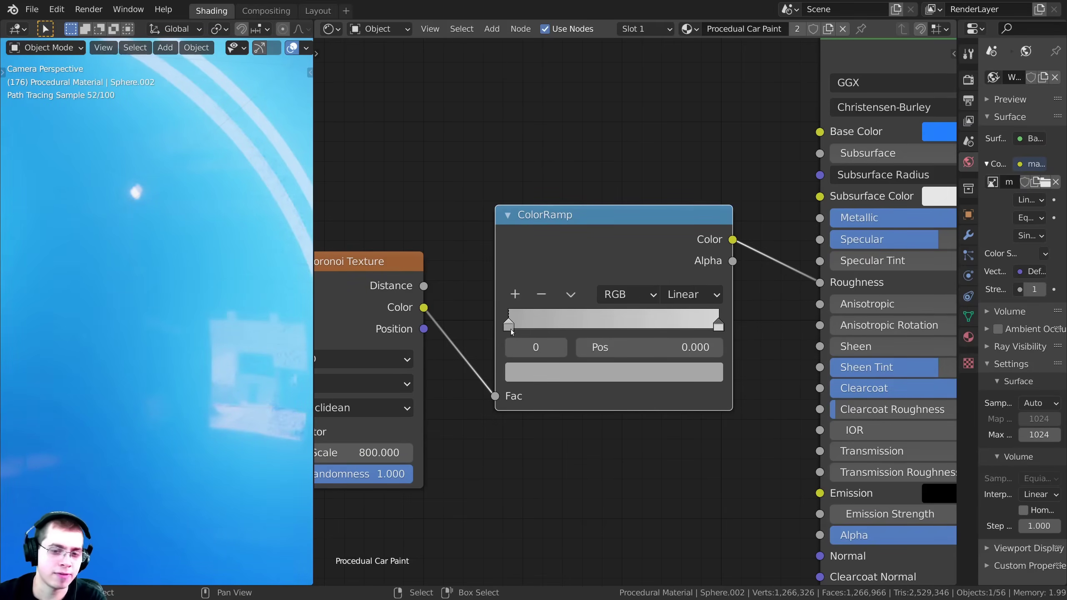
click(536, 368)
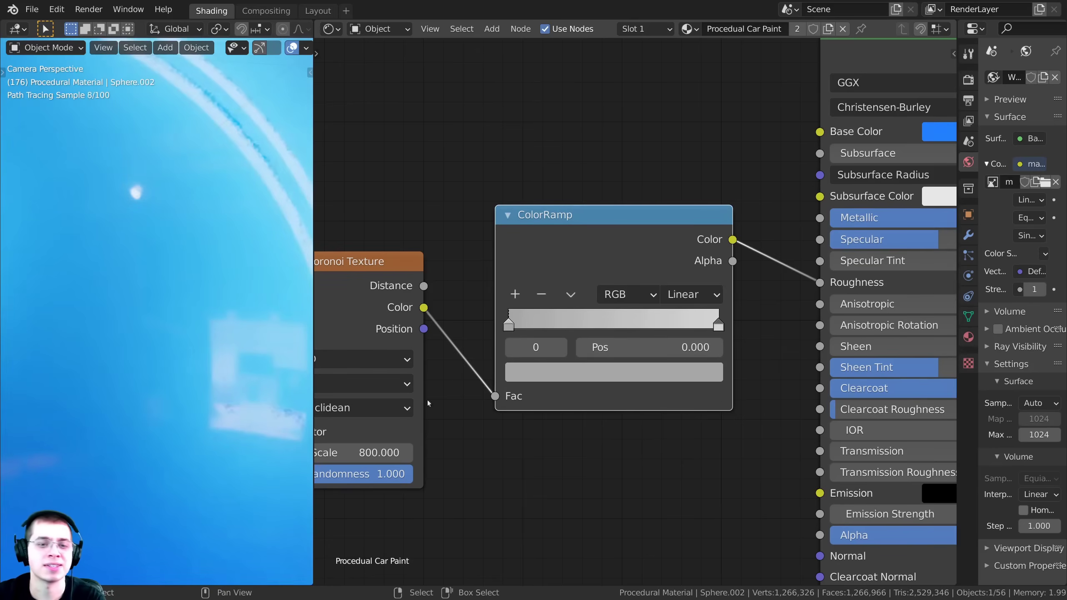
click(697, 318)
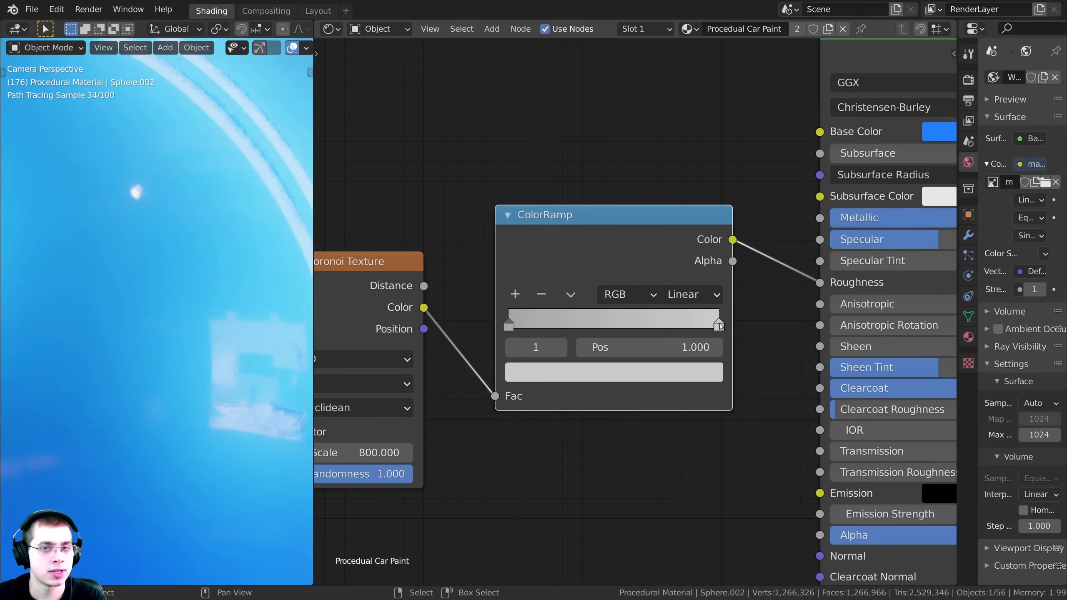
click(645, 373)
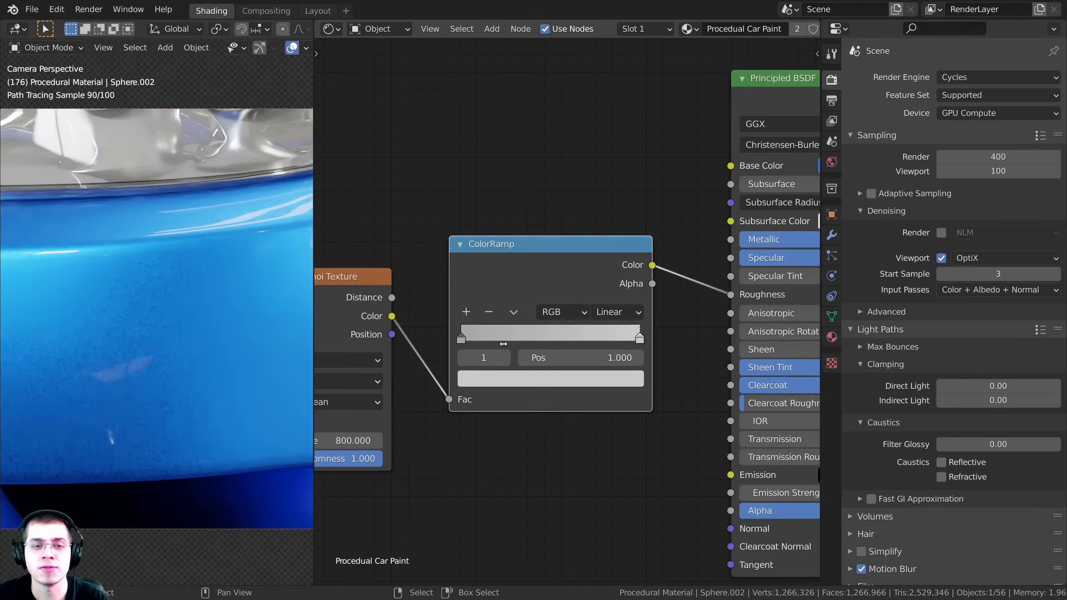
Examine the paint flakes on the car body from several angles and check the color of the ColorRamp's first stop
scroll(597, 306, up, 1)
middle_drag(655, 287, 555, 286)
drag(390, 236, 393, 242)
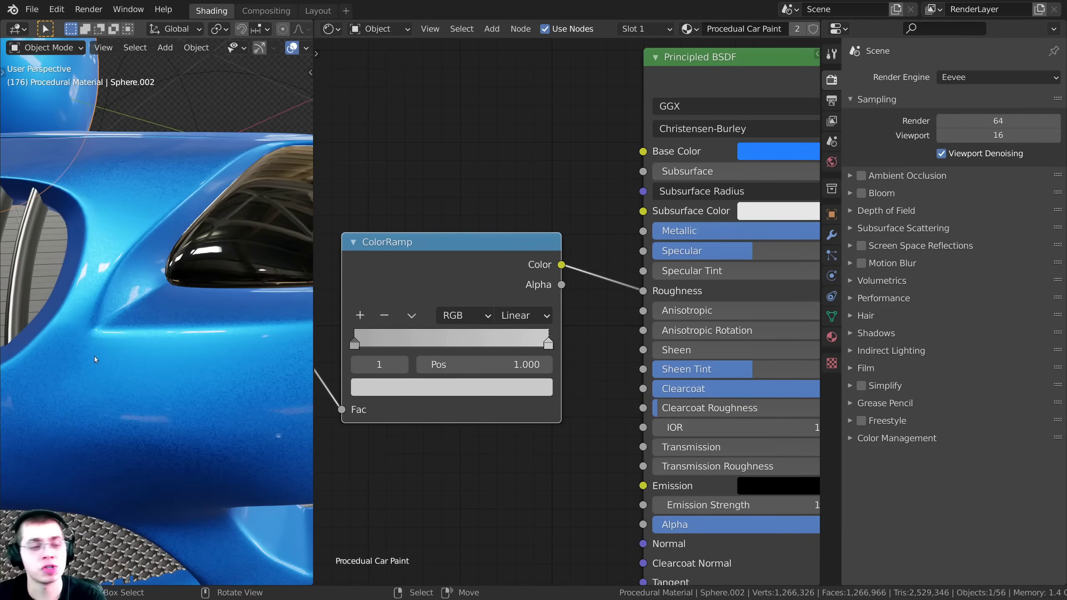
middle_drag(94, 356, 192, 334)
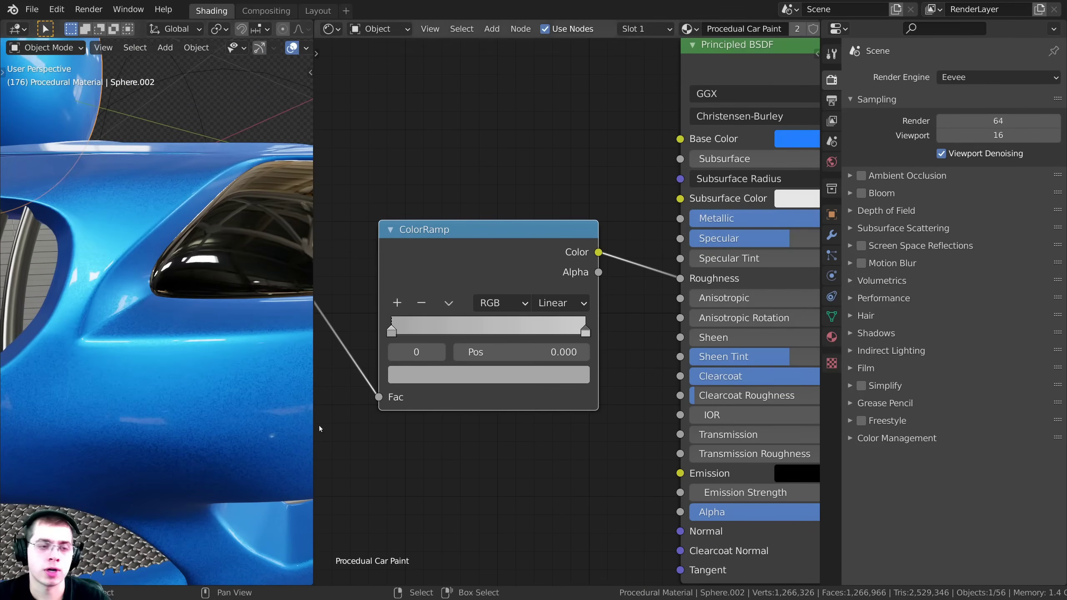
middle_drag(203, 399, 252, 370)
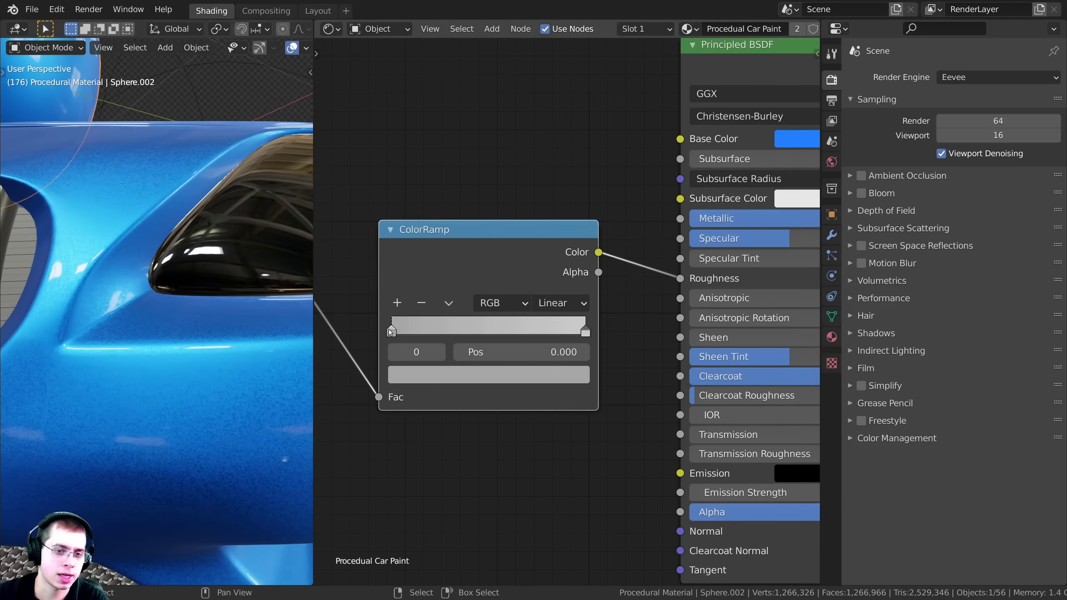
click(419, 376)
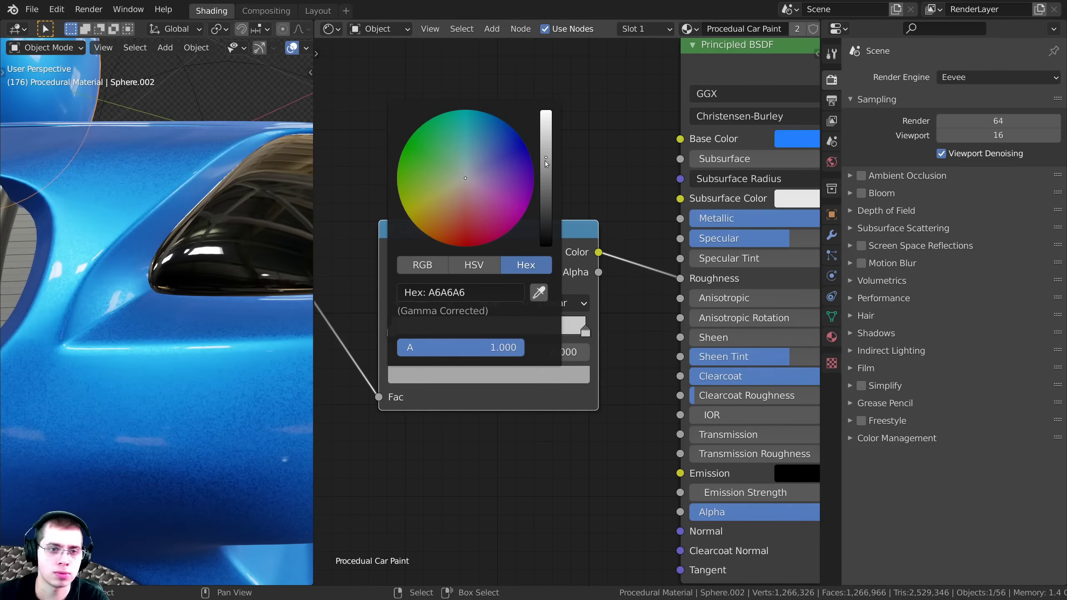
mouse_move(547, 163)
mouse_down()
mouse_move(546, 202)
mouse_move(546, 163)
mouse_up()
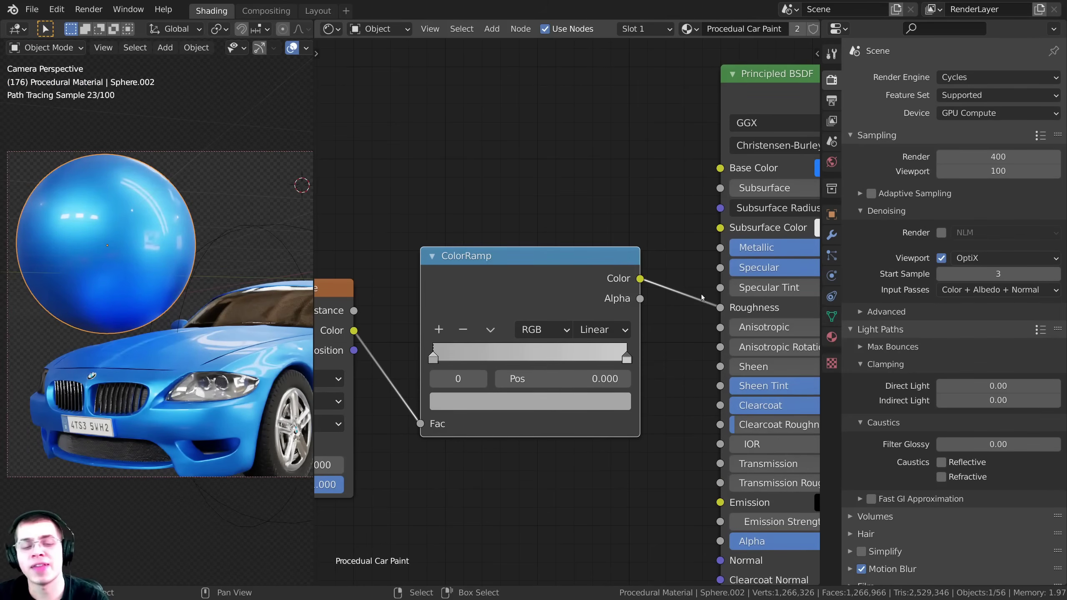
Move the ColorRamp node down so its Color output lines up with the Principled BSDF's Roughness input
scroll(639, 291, down, 2)
middle_drag(633, 286, 683, 328)
drag(589, 339, 591, 348)
middle_drag(585, 291, 587, 314)
drag(573, 340, 572, 355)
Add an RGB input node in the empty space above the ColorRamp
middle_drag(694, 185, 697, 225)
middle_drag(550, 254, 535, 248)
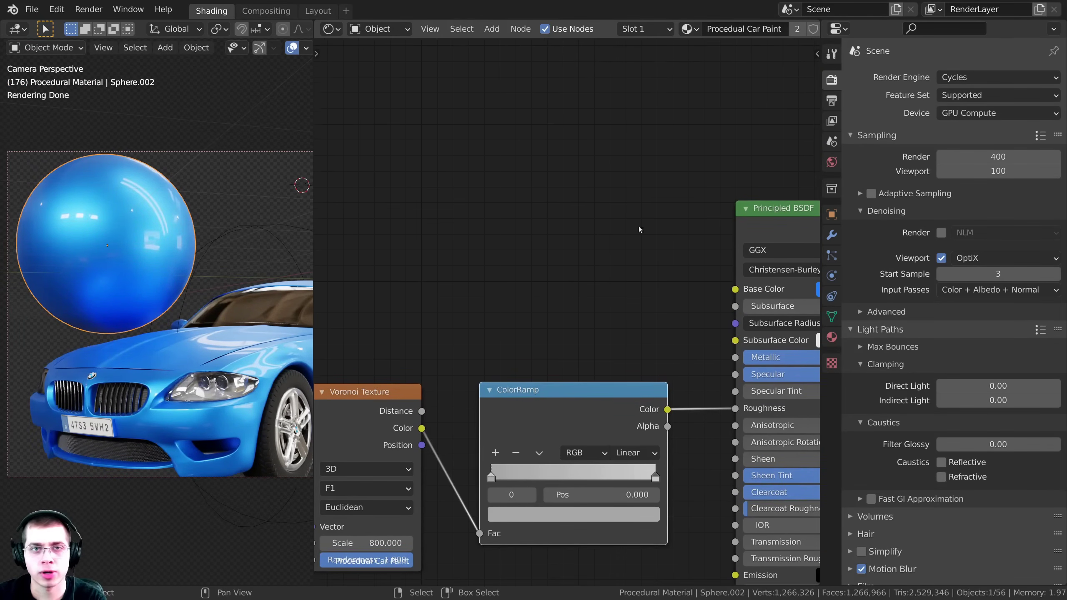
middle_drag(615, 245, 610, 236)
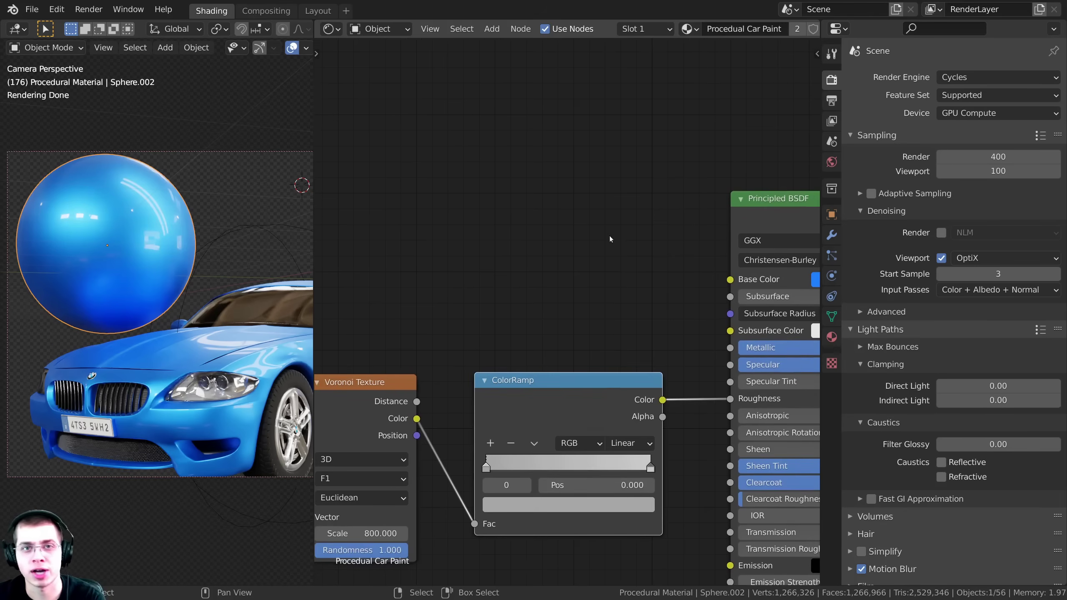
middle_drag(553, 59, 553, 138)
key(shift+a)
click(552, 127)
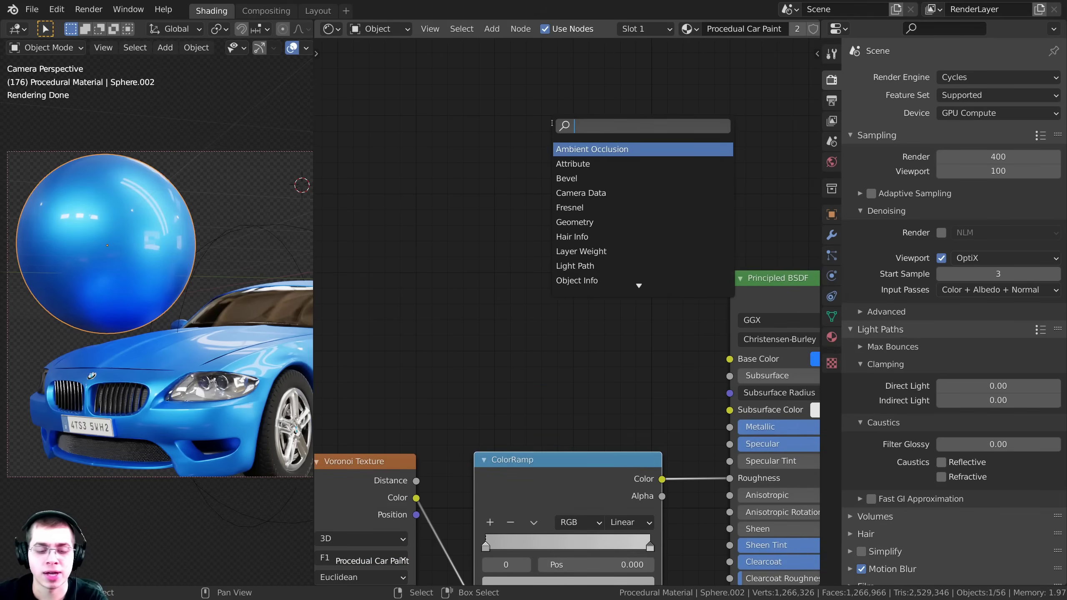
text(rgb)
click(571, 150)
click(554, 152)
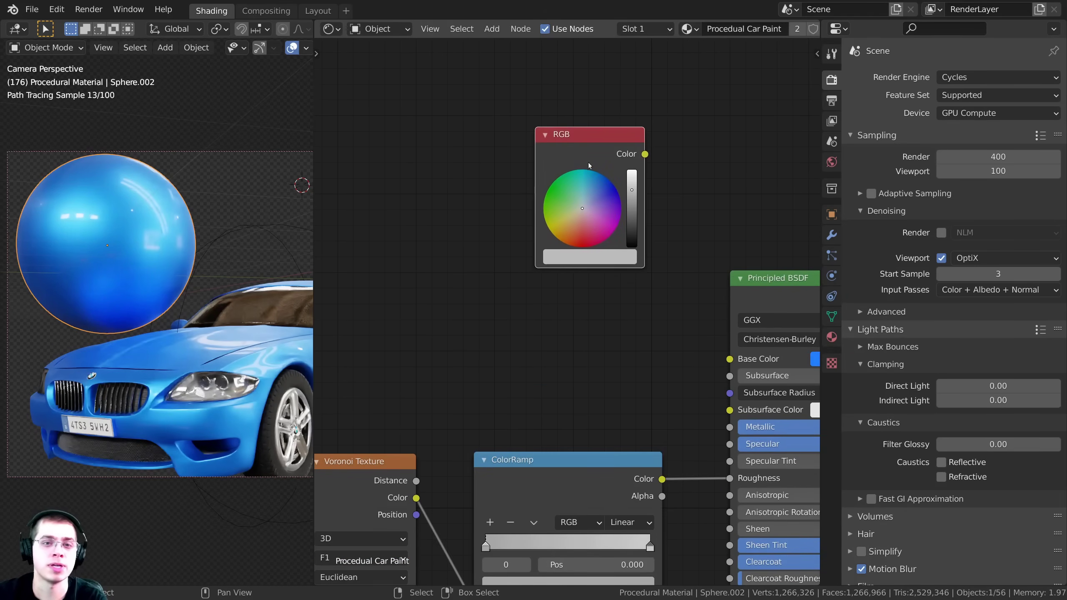
Move the RGB node well above the rest of the node tree to leave room beneath it
middle_drag(749, 267, 696, 271)
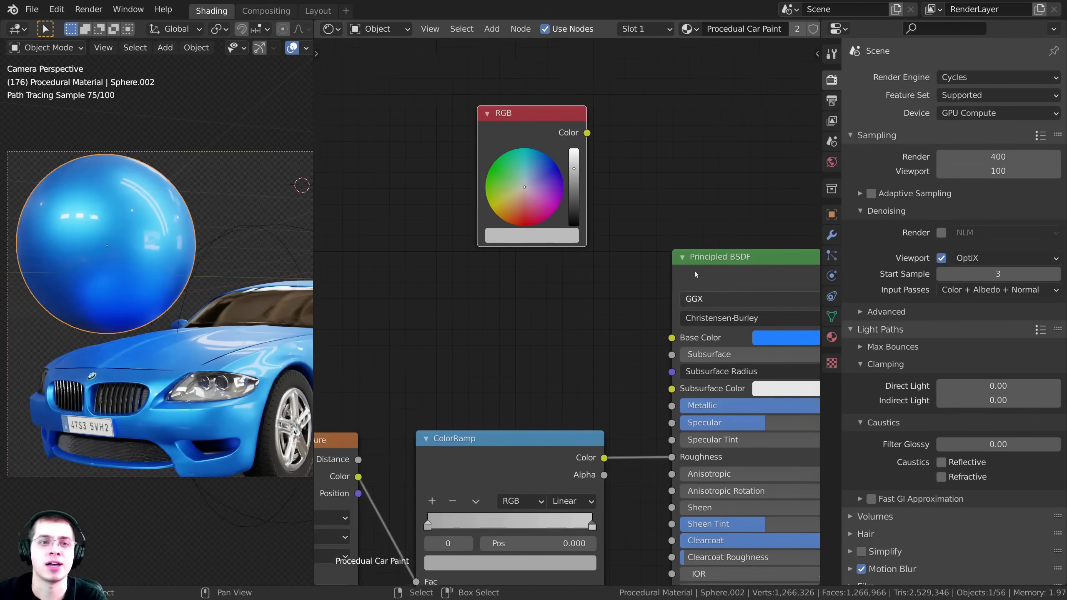
middle_drag(591, 182, 643, 177)
scroll(589, 292, down, 4)
middle_drag(589, 292, 636, 376)
key(g)
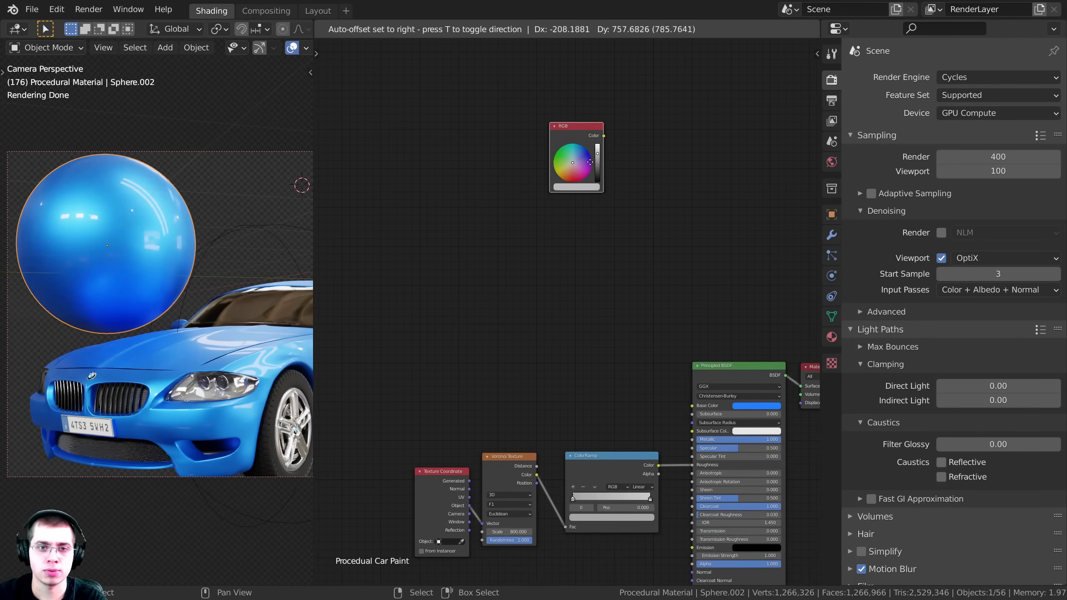
click(607, 150)
Duplicate the RGB node four times and stack the copies below it in a column of five
scroll(607, 150, up, 1)
key(shift+d)
click(607, 229)
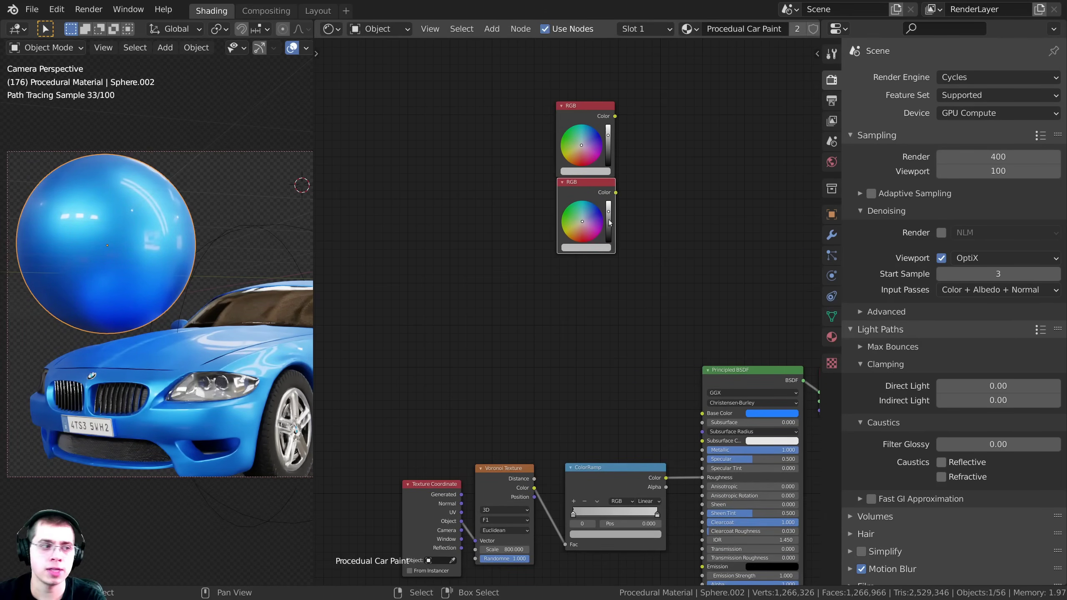
key(shift+d)
click(617, 296)
key(shift+d)
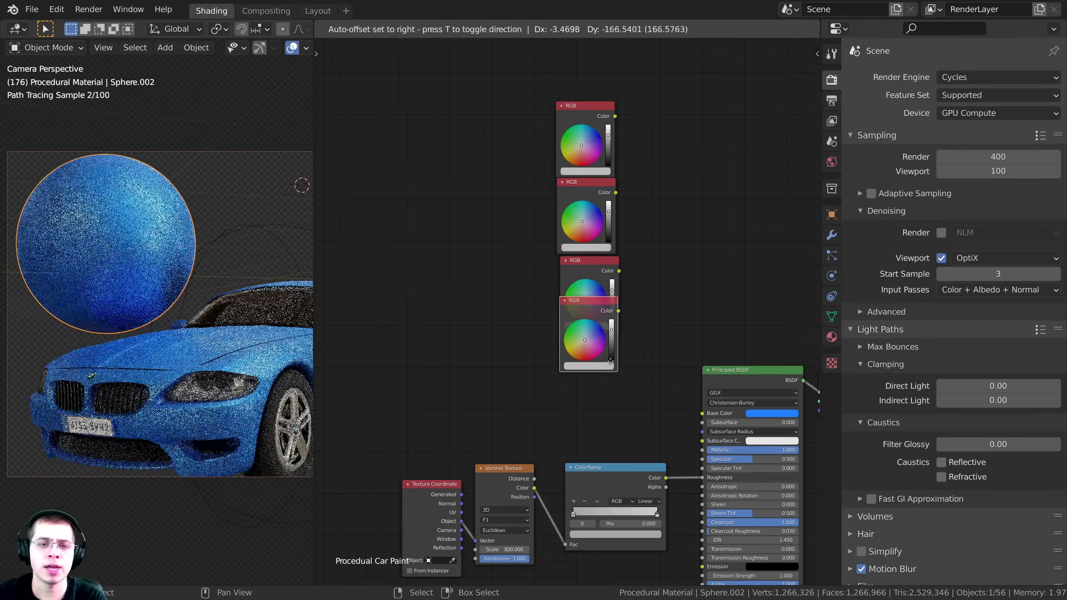
click(619, 374)
key(b)
drag(533, 106, 613, 345)
middle_drag(605, 371, 581, 370)
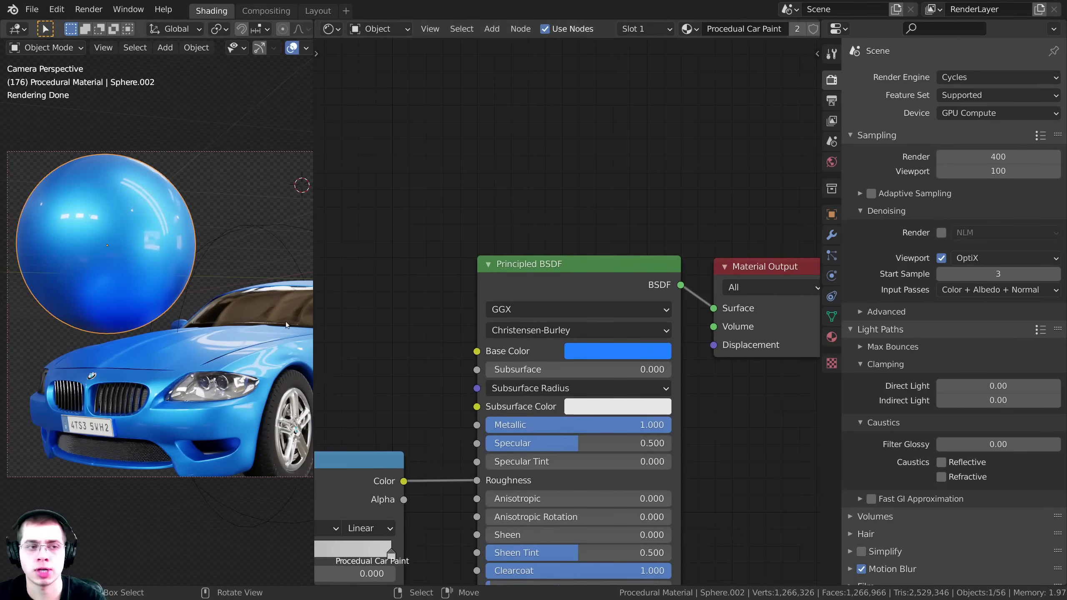
Copy the Principled BSDF's blue Base Color onto the topmost RGB node
scroll(613, 285, down, 6)
middle_drag(496, 250, 595, 369)
middle_drag(574, 284, 577, 365)
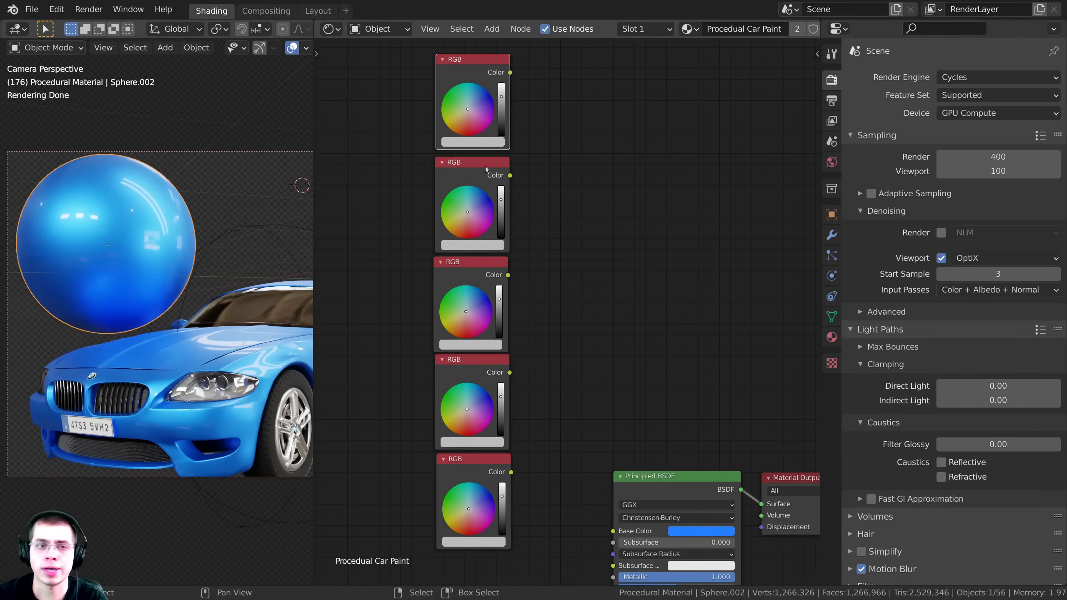
middle_drag(520, 185, 515, 179)
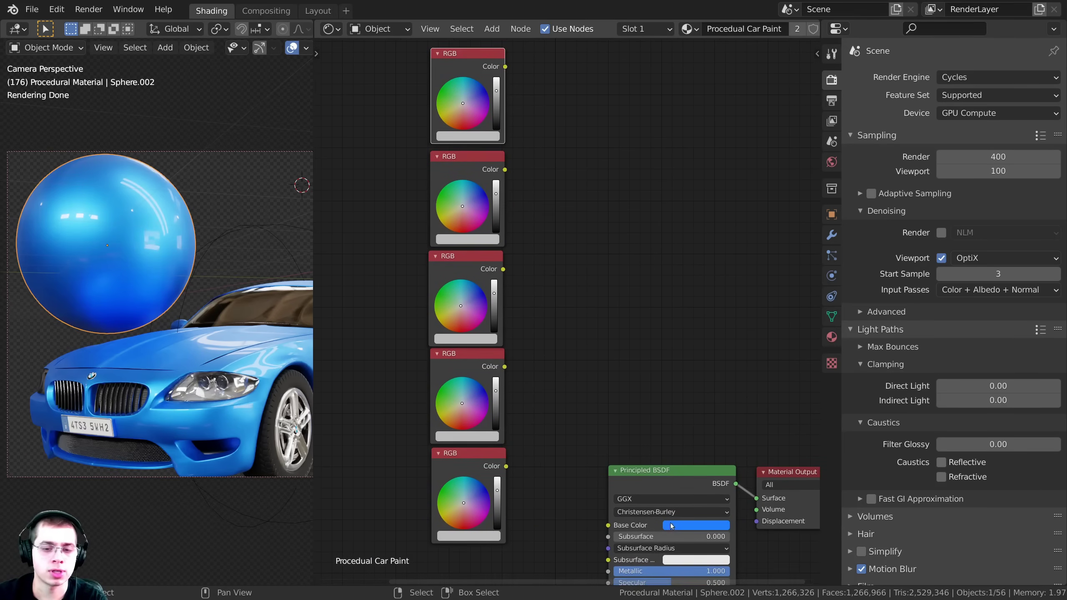
drag(672, 526, 624, 461)
drag(506, 189, 476, 138)
Change the Principled BSDF's Base Color to a bright orange
middle_drag(584, 327, 513, 193)
scroll(573, 412, up, 6)
scroll(609, 400, up, 1)
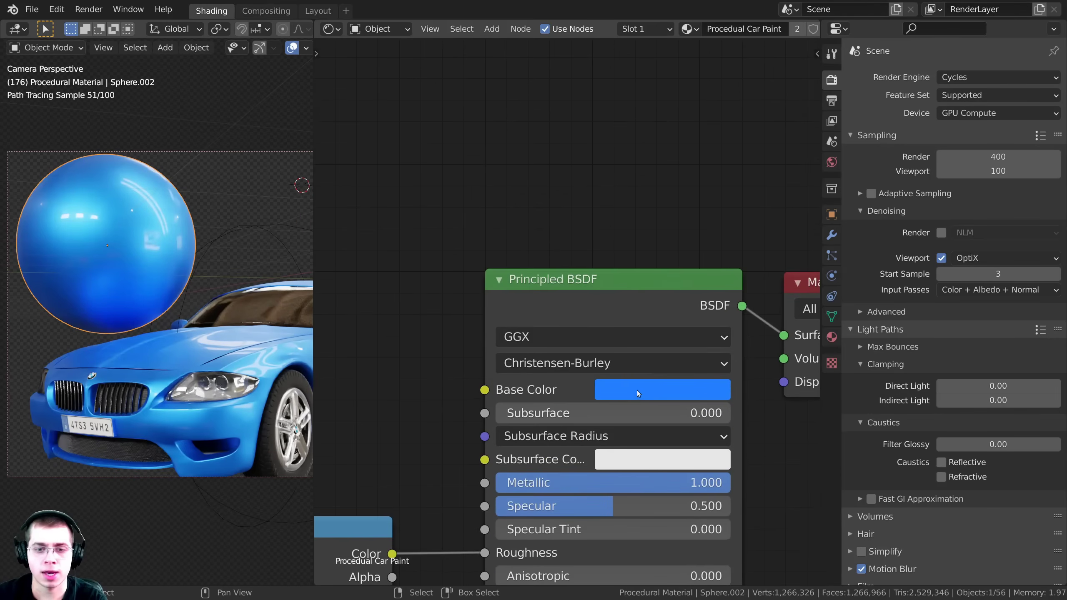
click(637, 391)
drag(645, 224, 651, 232)
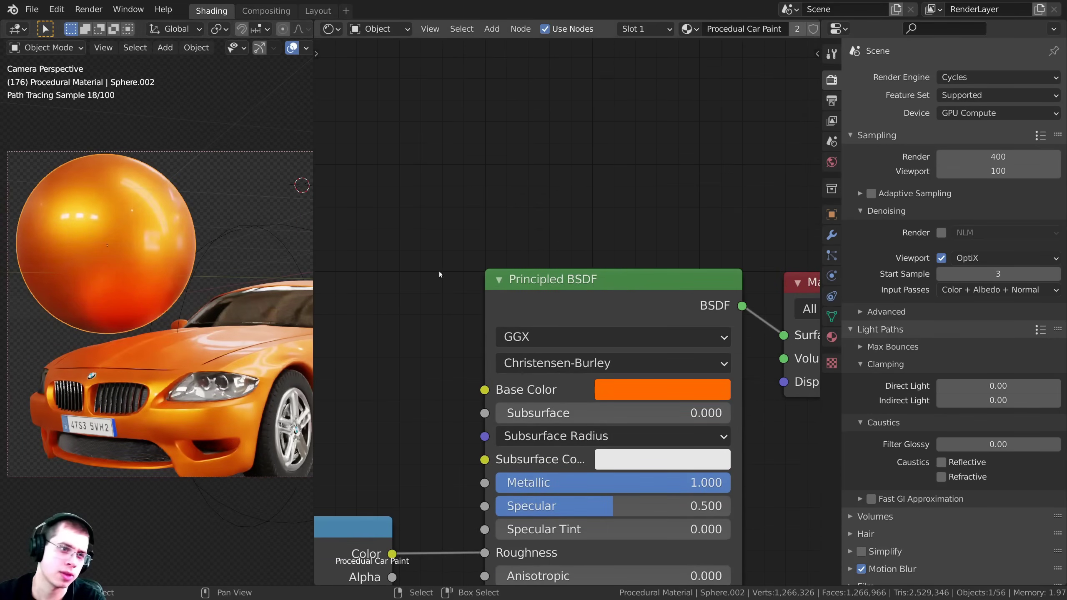
Copy the orange Base Color onto the second RGB node in the column
scroll(469, 374, down, 4)
scroll(514, 429, down, 1)
middle_drag(469, 374, 514, 446)
scroll(514, 446, up, 1)
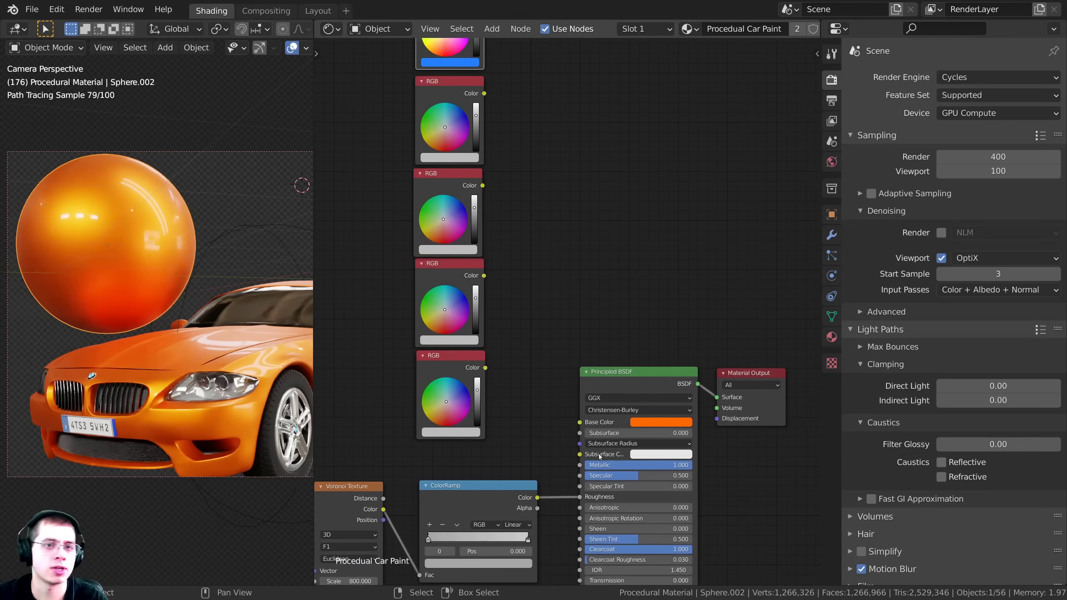
middle_drag(643, 426, 672, 468)
drag(682, 466, 462, 201)
Set the Base Color to the dark green 169D00 and copy it onto the third RGB node
scroll(664, 400, up, 2)
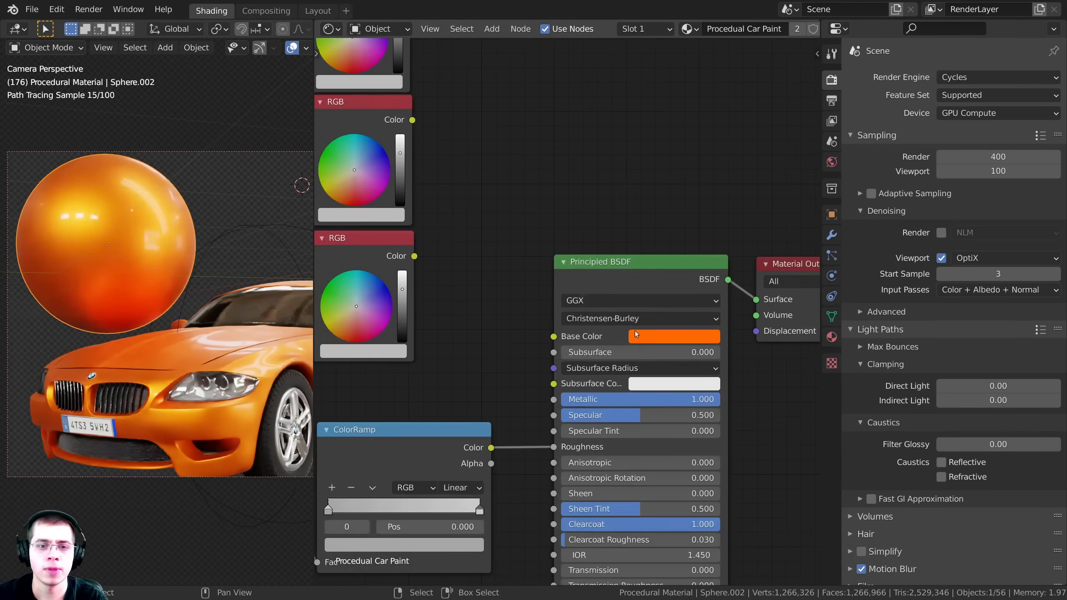
click(646, 343)
drag(659, 182, 639, 161)
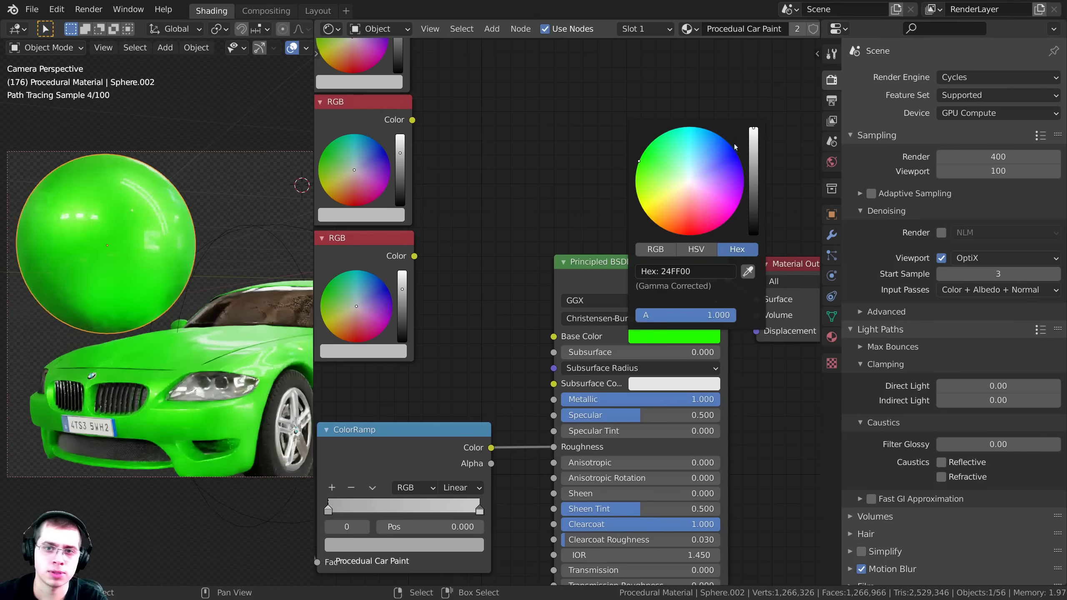
drag(754, 129, 754, 168)
scroll(606, 384, down, 2)
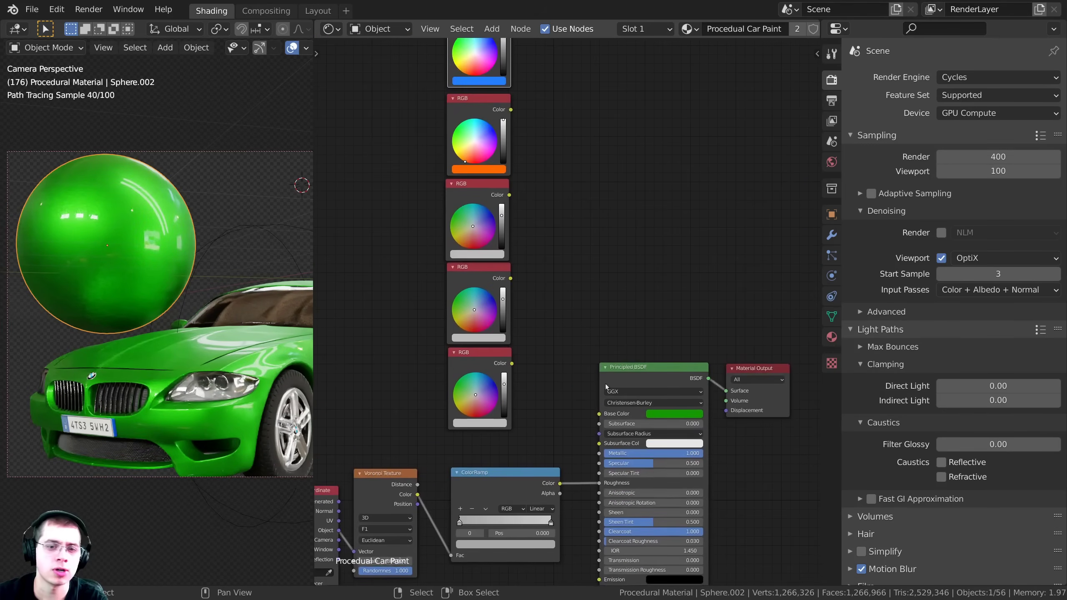
drag(669, 414, 473, 255)
Change the Base Color to a slightly desaturated bright red and copy it onto the fourth RGB node
scroll(683, 269, up, 3)
click(684, 274)
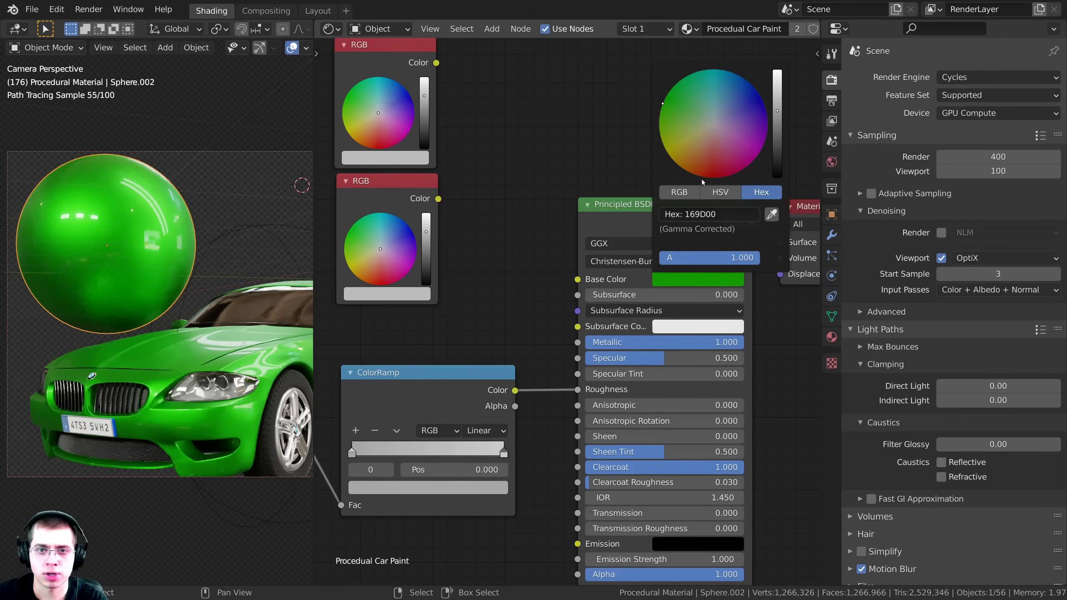
click(710, 177)
scroll(710, 177, up, 4)
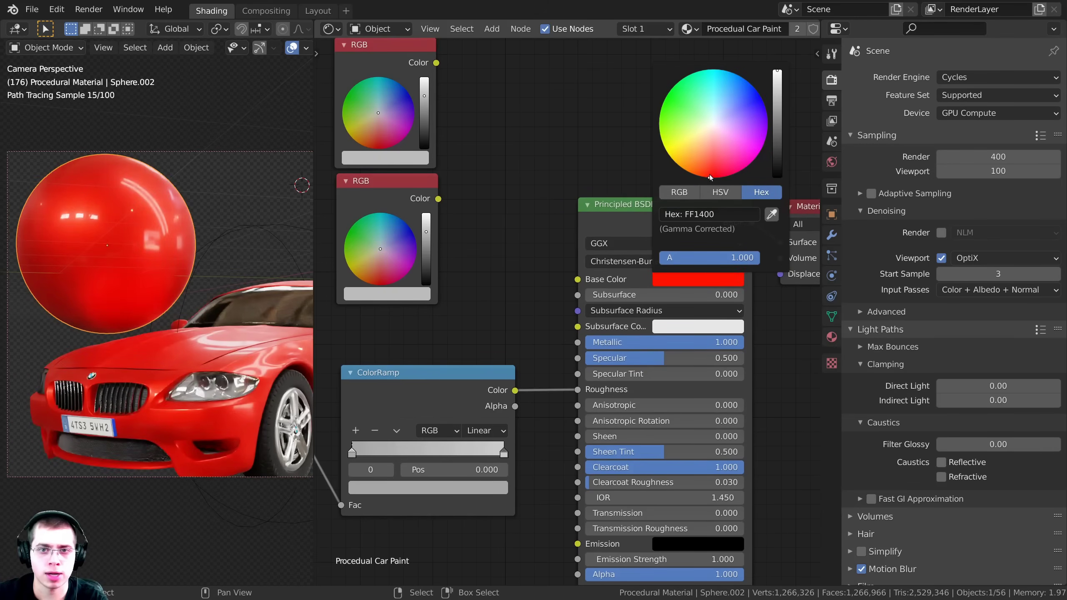
drag(712, 381, 484, 291)
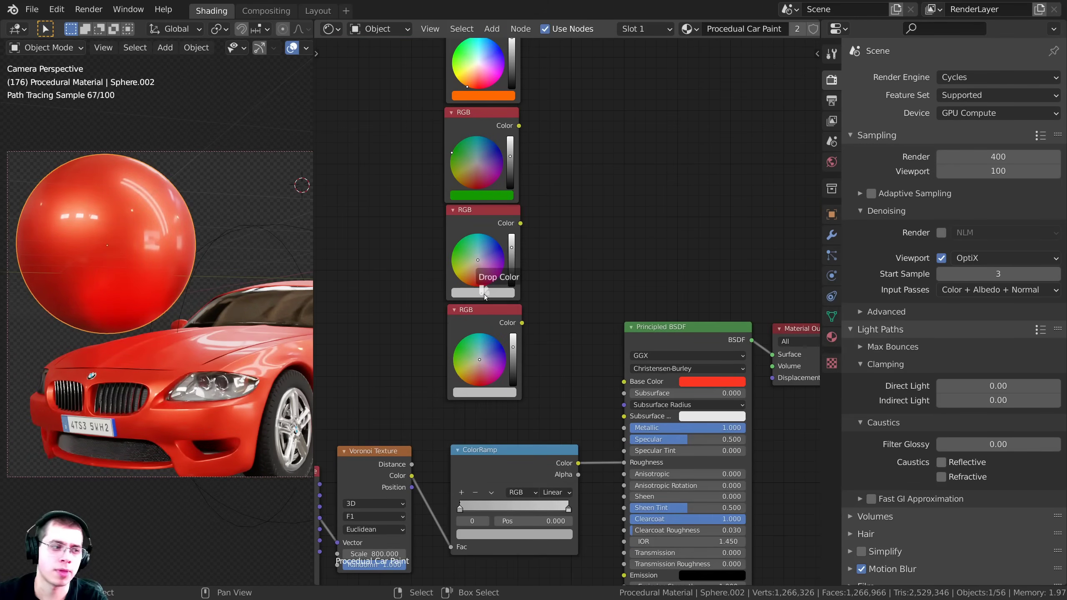
Darken the fifth RGB node's color to a slightly deeper grey
middle_drag(568, 282, 567, 215)
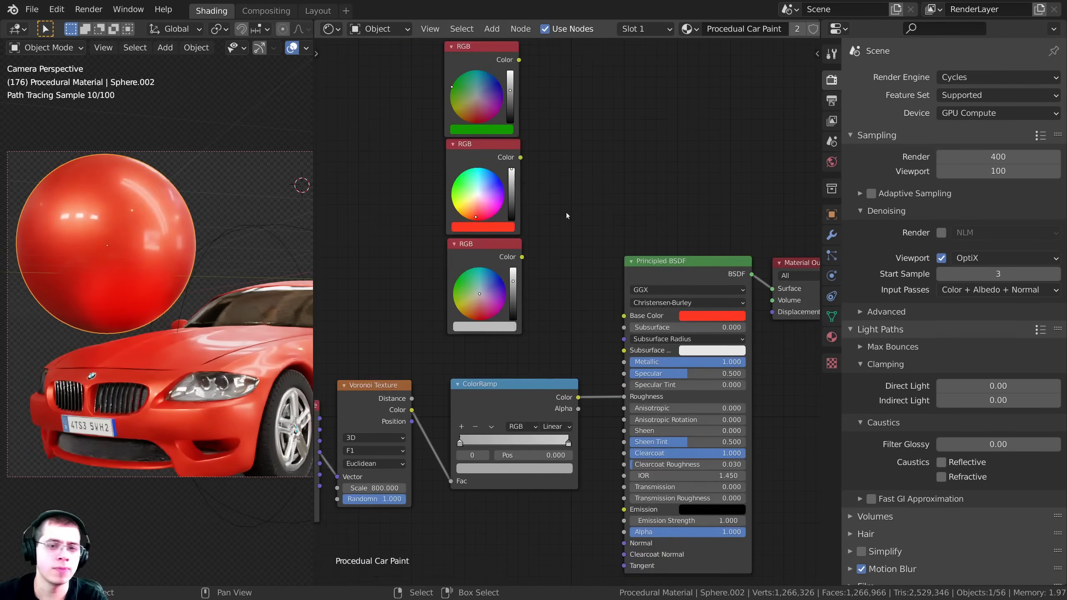
scroll(547, 244, up, 2)
click(545, 263)
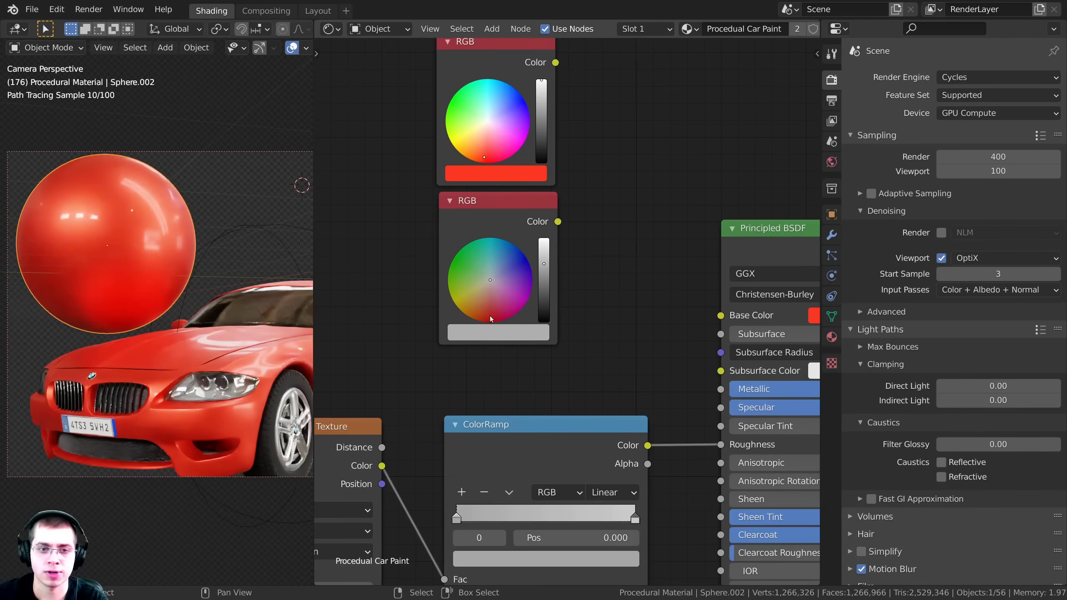
scroll(527, 320, down, 6)
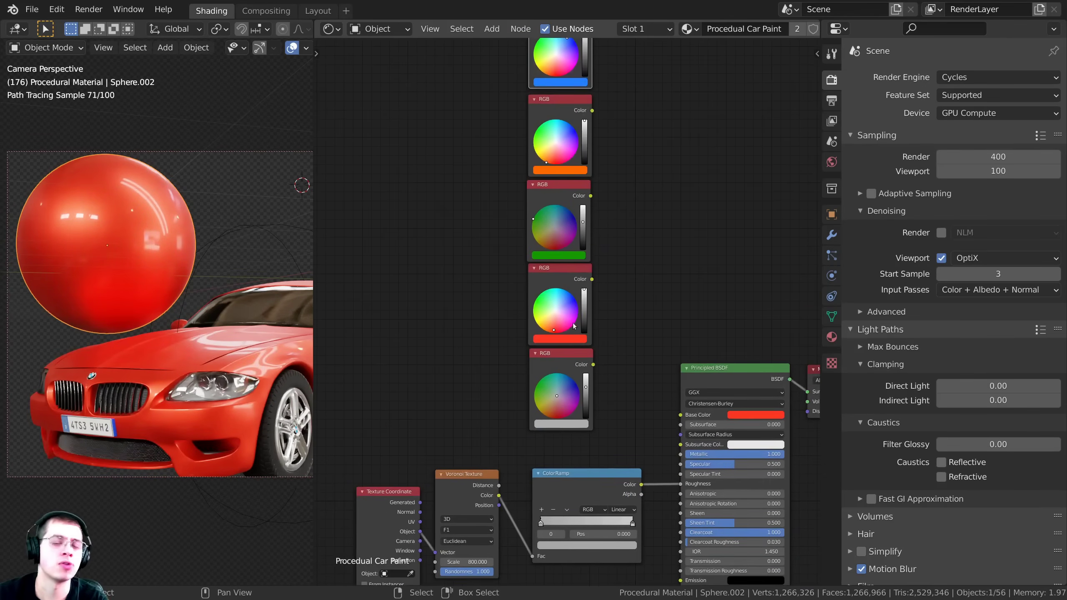
Select all five RGB nodes and combine them into a single node group
key(b)
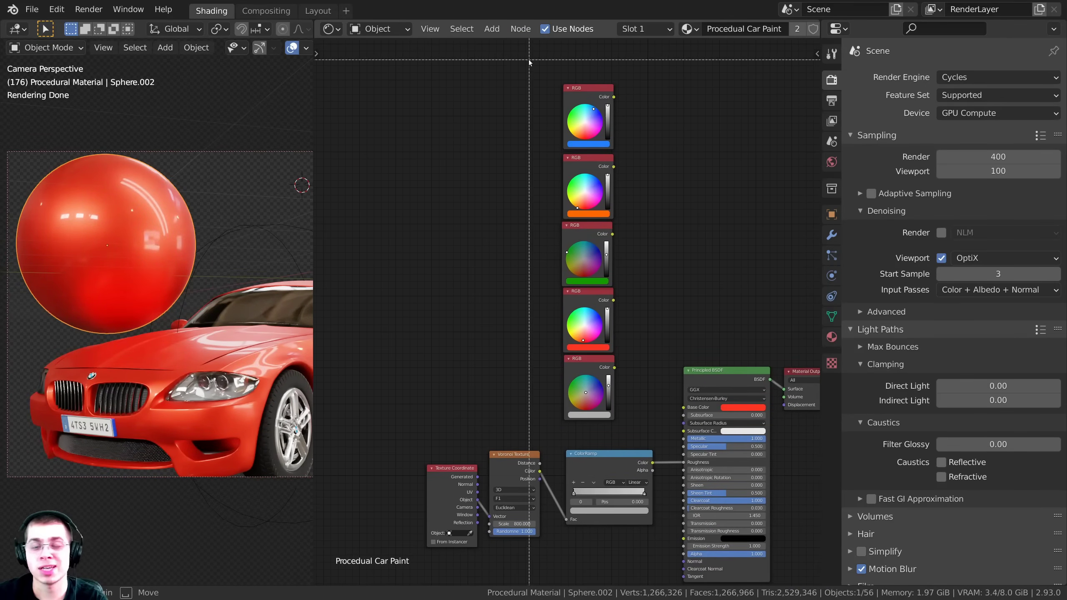
drag(529, 59, 610, 337)
key(g)
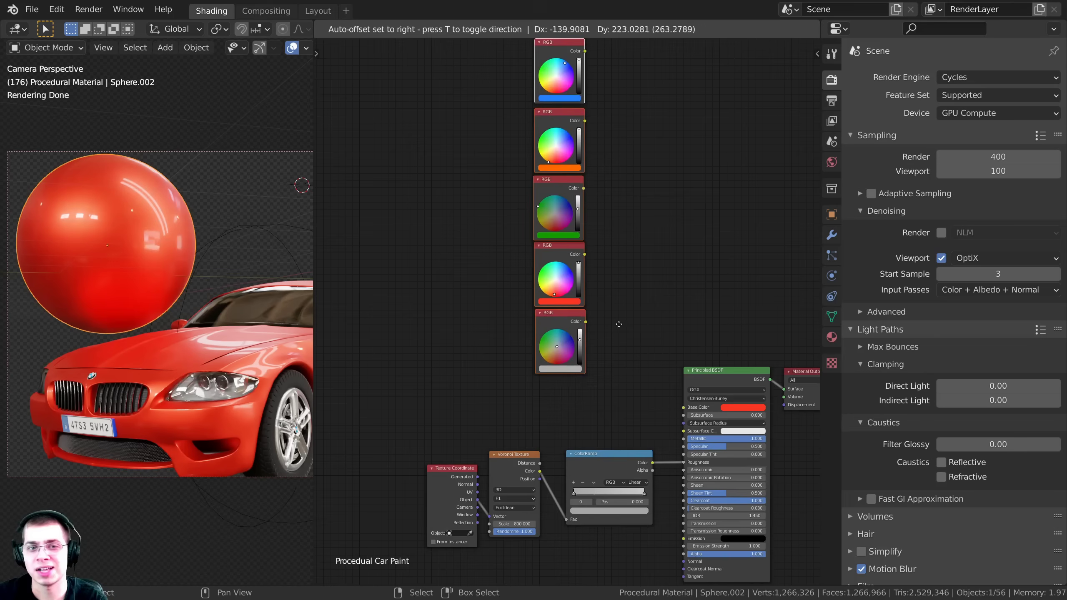
key(Escape)
middle_drag(632, 292, 629, 310)
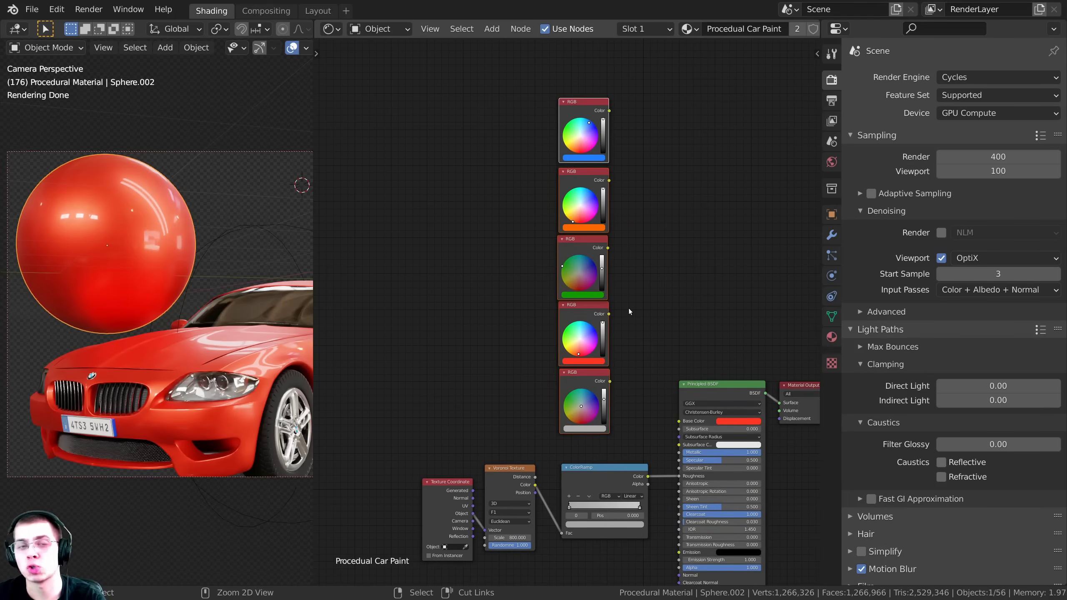
key(ctrl+g)
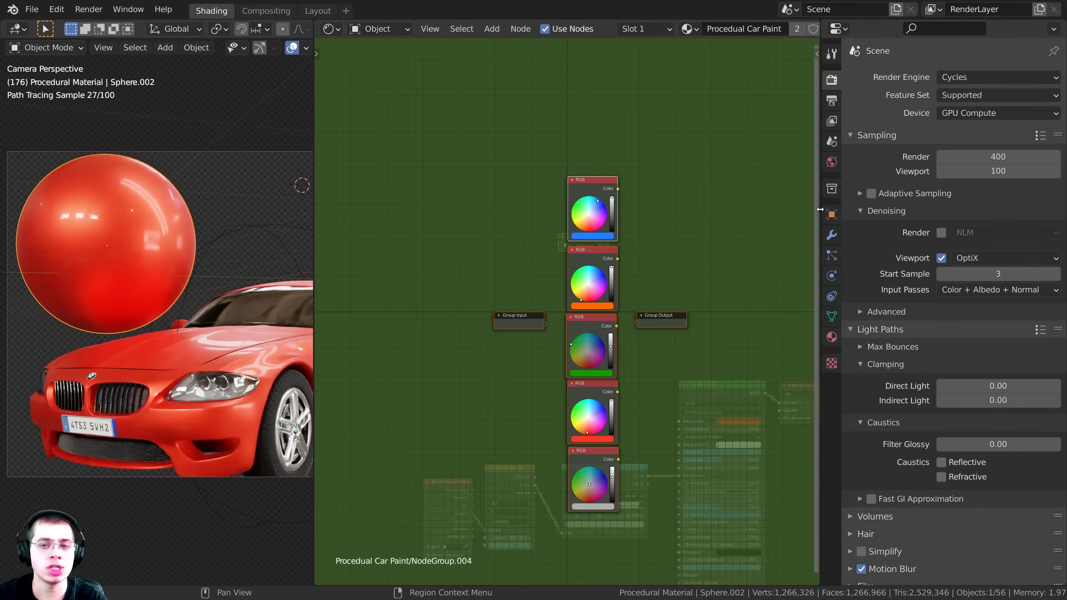
Widen the node editor, exit the group and place the group node above the ColorRamp
drag(820, 209, 965, 209)
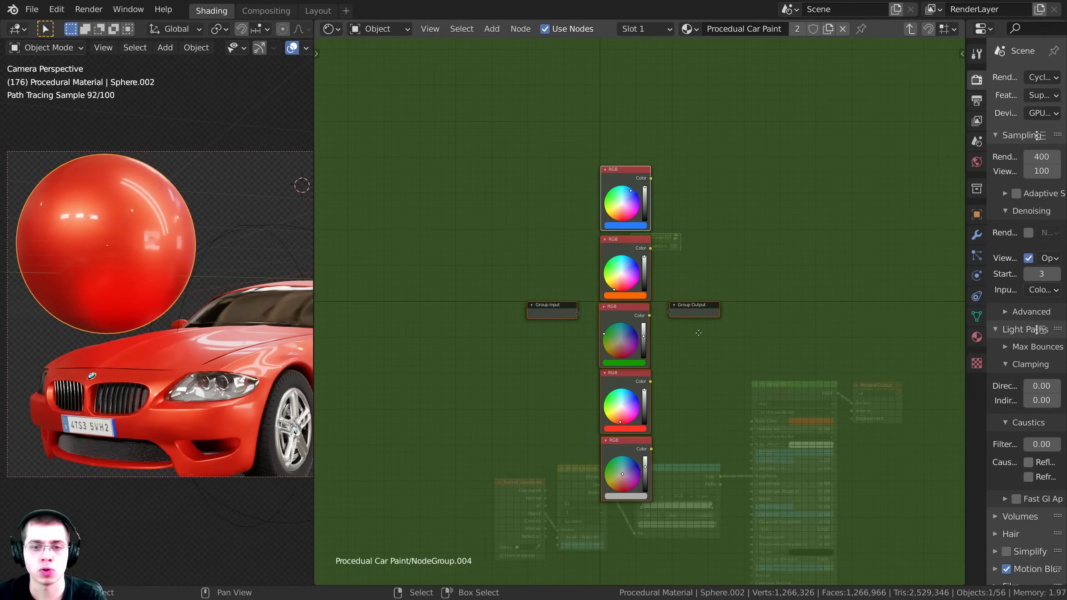
key(Tab)
key(g)
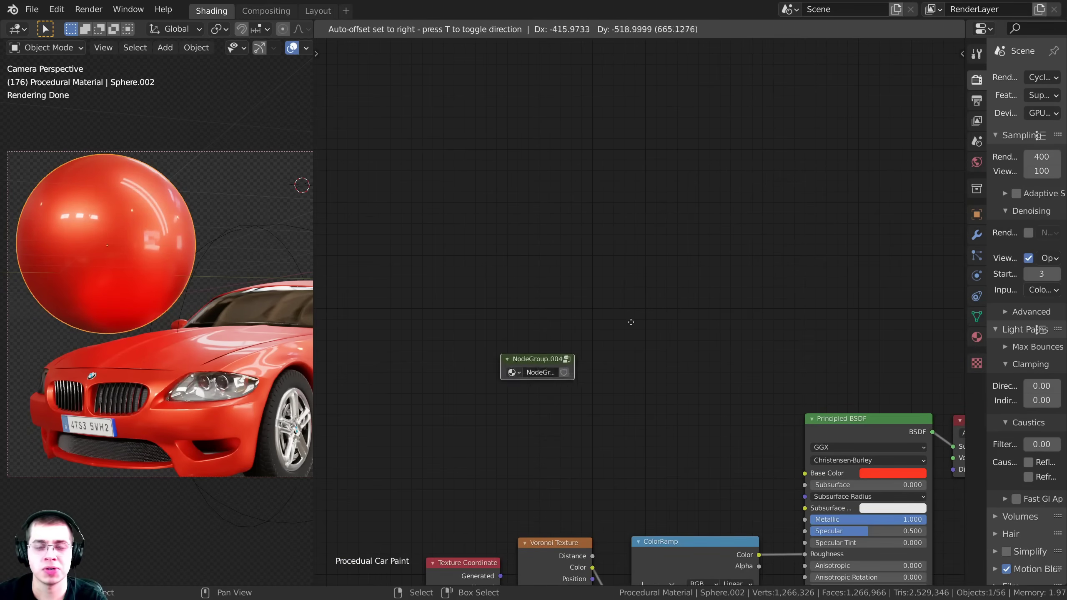
click(727, 348)
middle_drag(626, 380, 605, 263)
drag(603, 269, 611, 273)
middle_drag(613, 298, 617, 304)
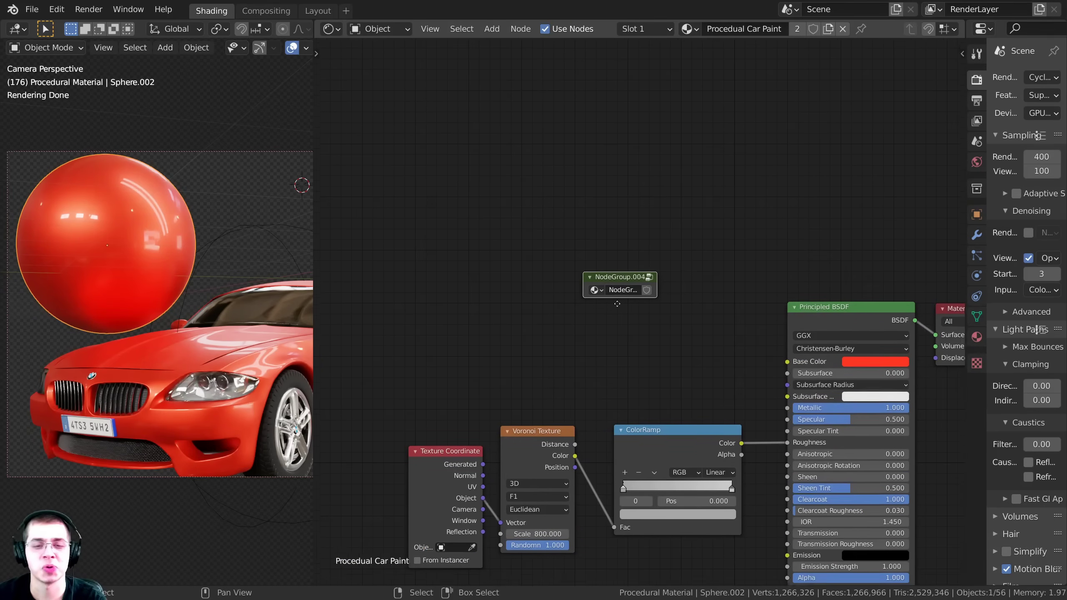
scroll(647, 299, up, 1)
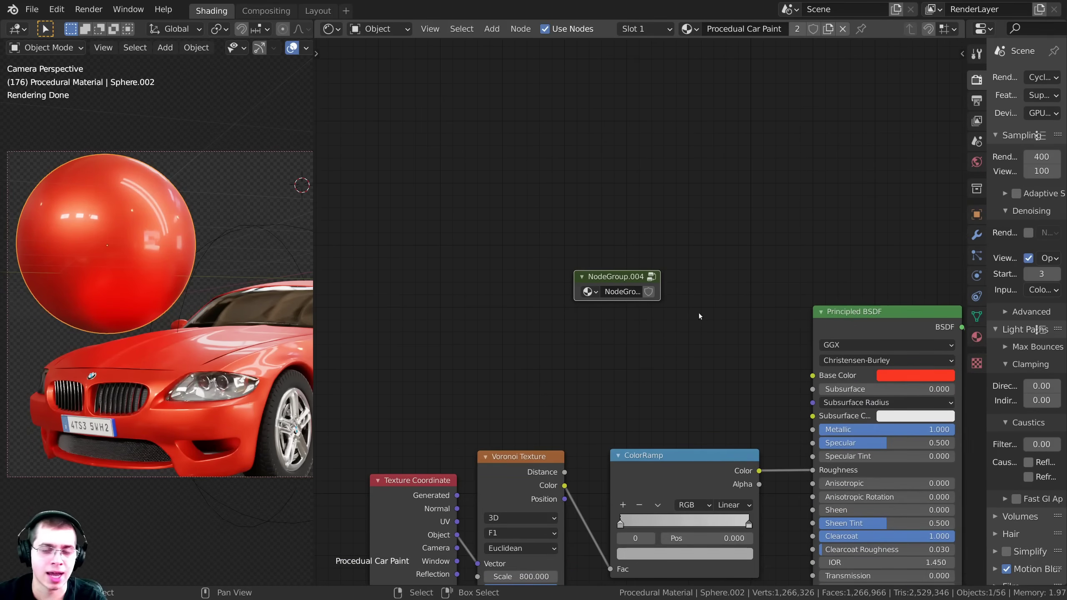
Enter the color node group and move its Group Output and Group Input nodes slightly up and outward
key(Tab)
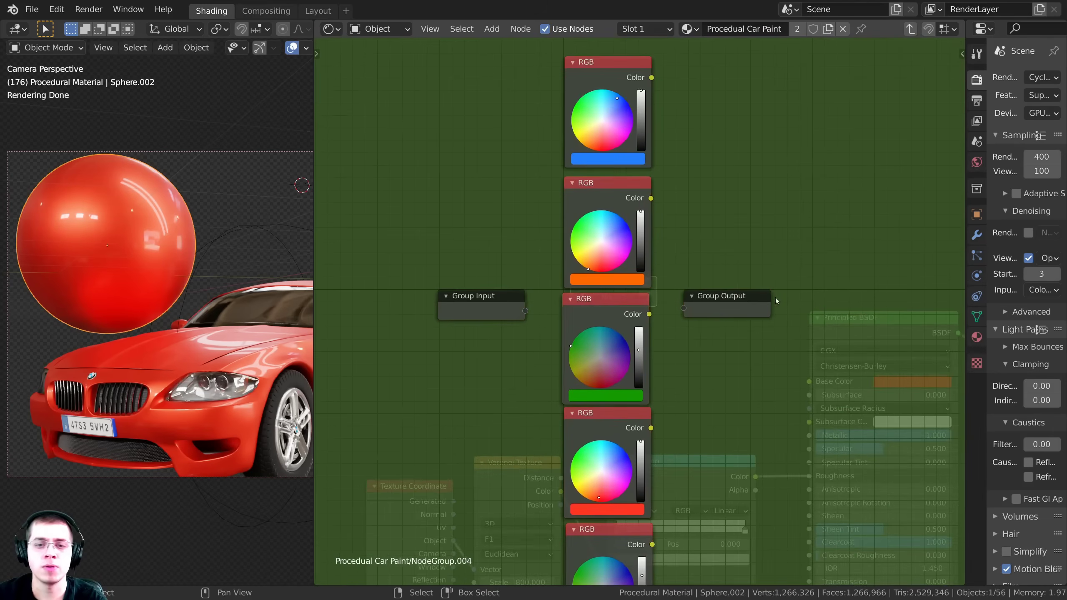
drag(741, 308, 768, 295)
drag(483, 306, 456, 290)
scroll(675, 280, down, 1)
scroll(675, 280, down, 1)
Connect the Color output of each of the five RGB nodes to its own Group Output socket and exit the group
drag(644, 90, 706, 275)
drag(644, 192, 707, 287)
drag(642, 292, 737, 256)
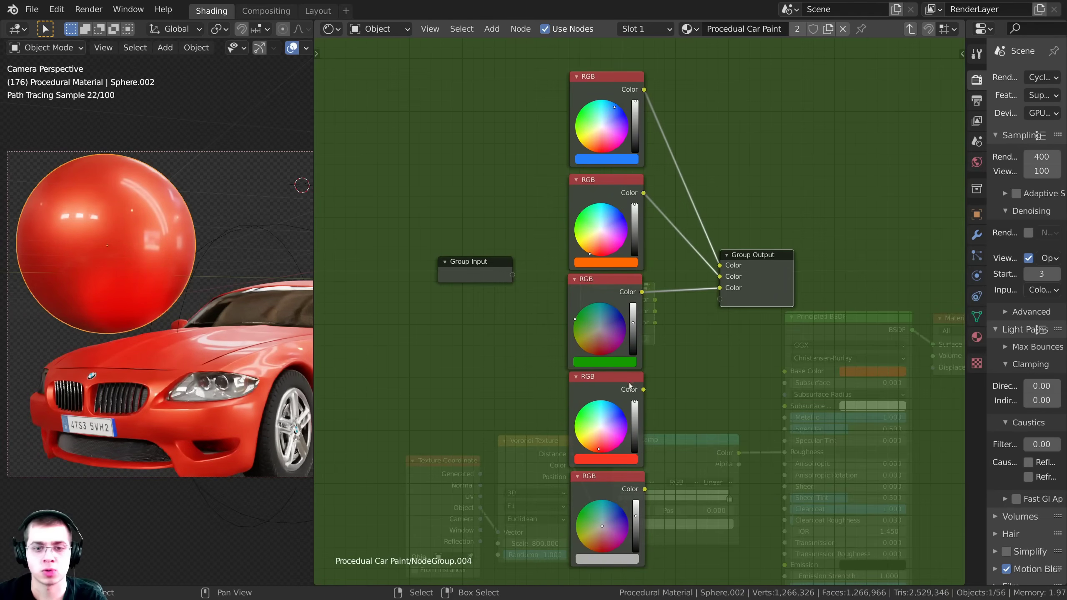
drag(644, 389, 686, 341)
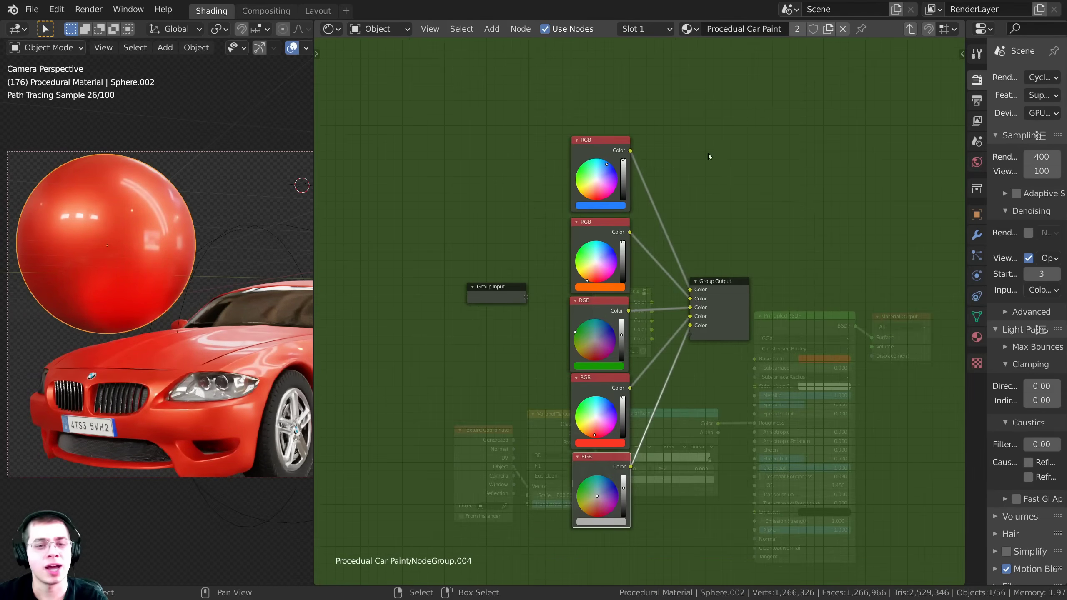
key(Tab)
middle_drag(684, 228, 673, 221)
scroll(648, 252, up, 8)
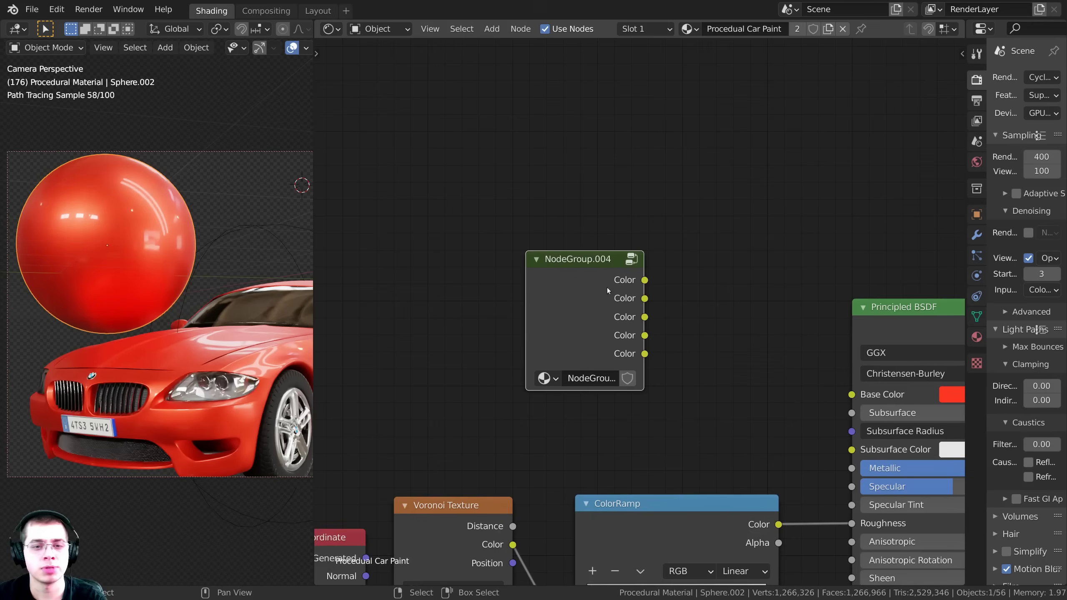
Connect each of the group node's five Color outputs in turn to the Principled BSDF's Base Color, ending with the fifth, to preview the paints
middle_drag(607, 288, 514, 172)
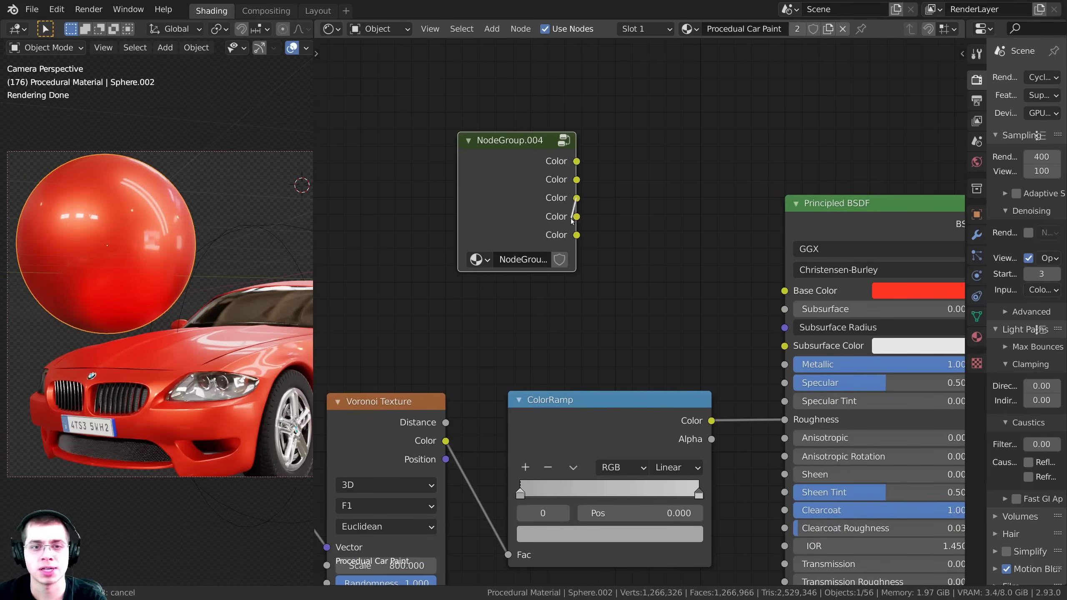
drag(577, 161, 785, 291)
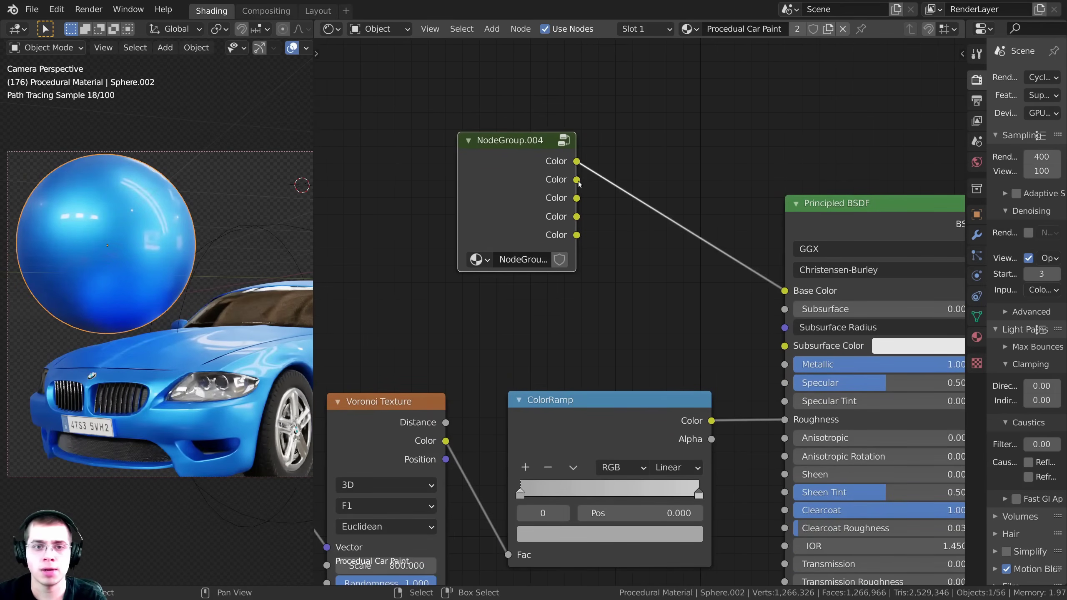
key(g)
click(594, 241)
drag(592, 238, 785, 290)
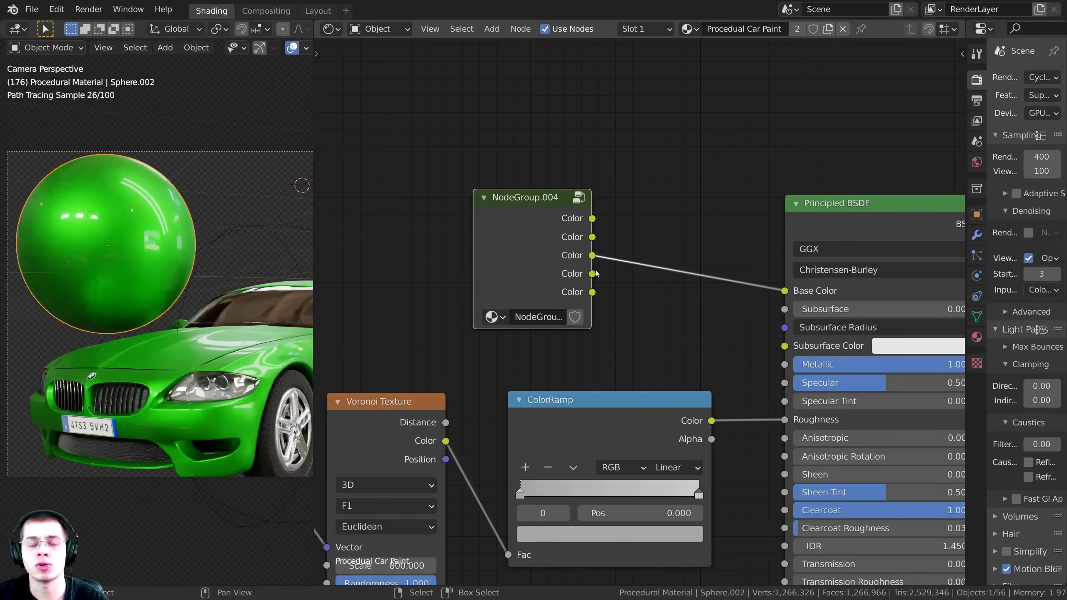
drag(597, 273, 784, 290)
drag(592, 292, 697, 294)
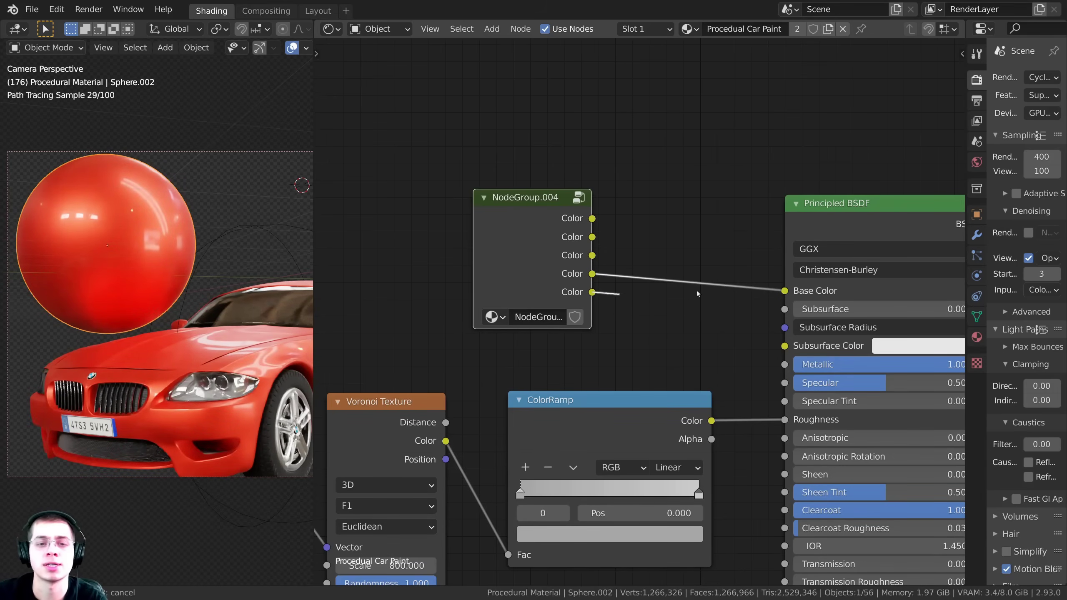
drag(783, 292, 792, 292)
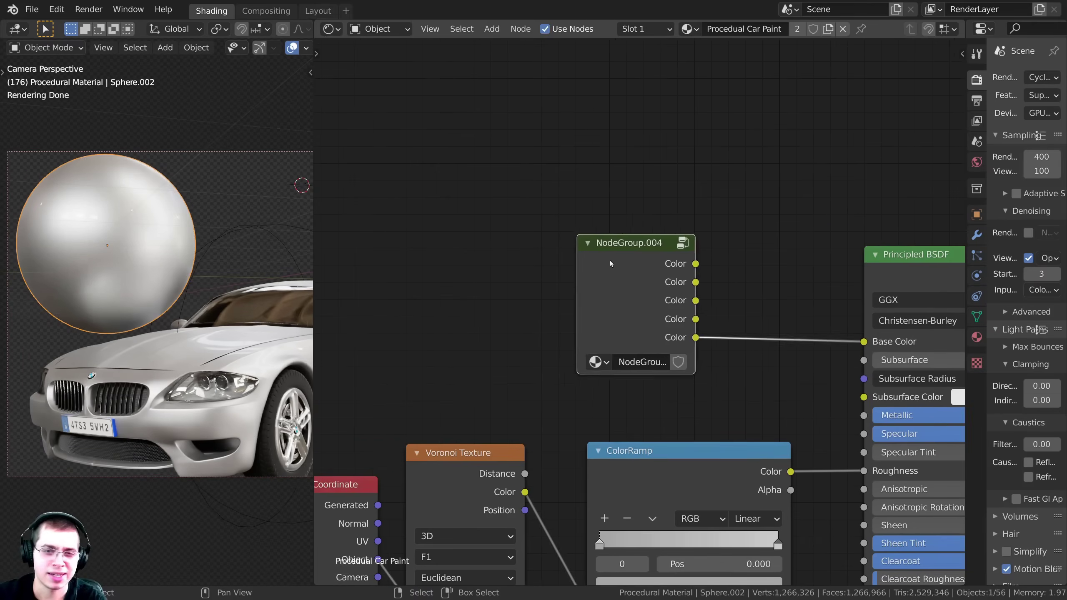
Nudge the group node up, enter the group and rename its first two outputs Blue and Orange
drag(625, 242, 610, 226)
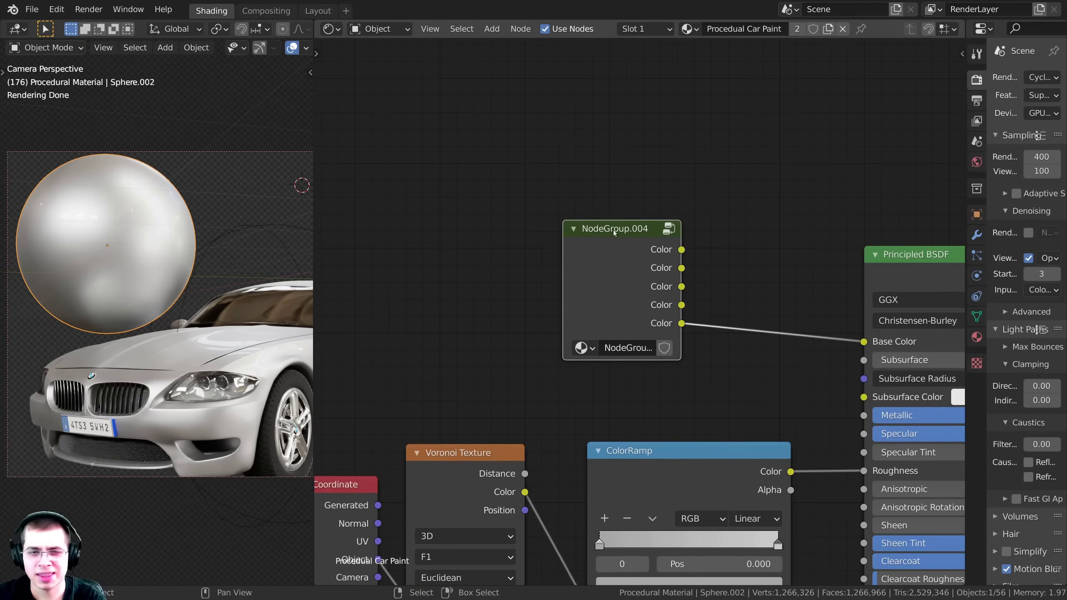
drag(625, 309, 587, 266)
key(Tab)
scroll(597, 277, down, 3)
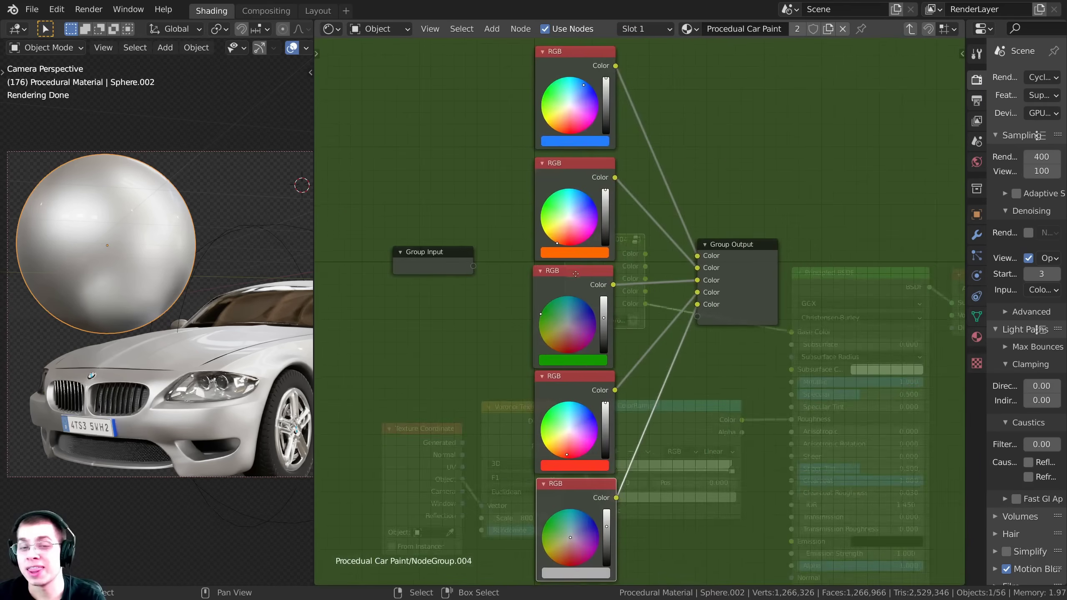
key(n)
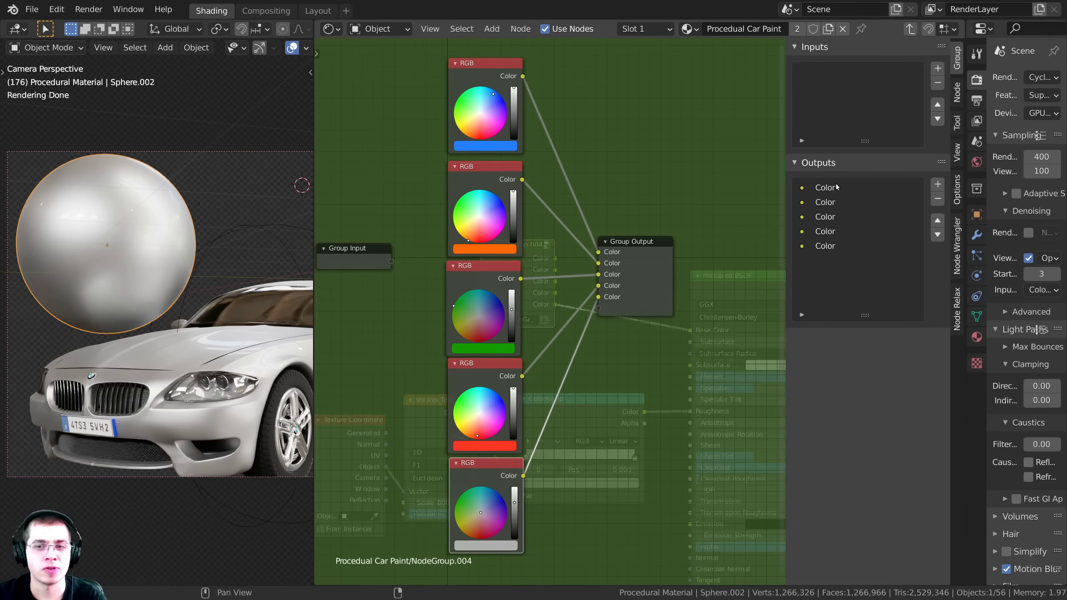
click(857, 188)
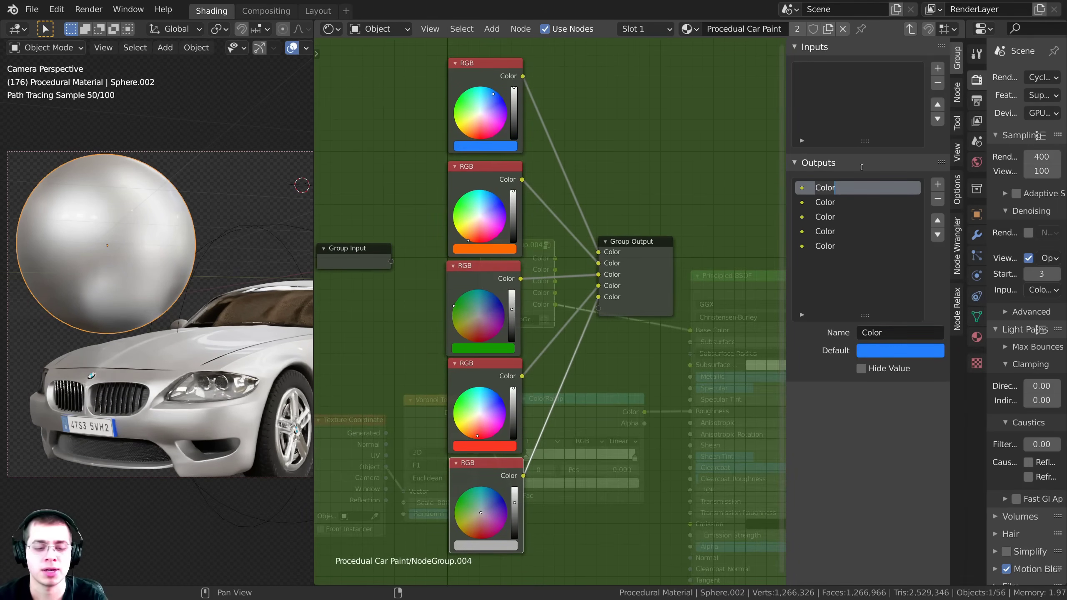
text(Blue)
key(Return)
double_click(825, 202)
text(Orange)
key(Return)
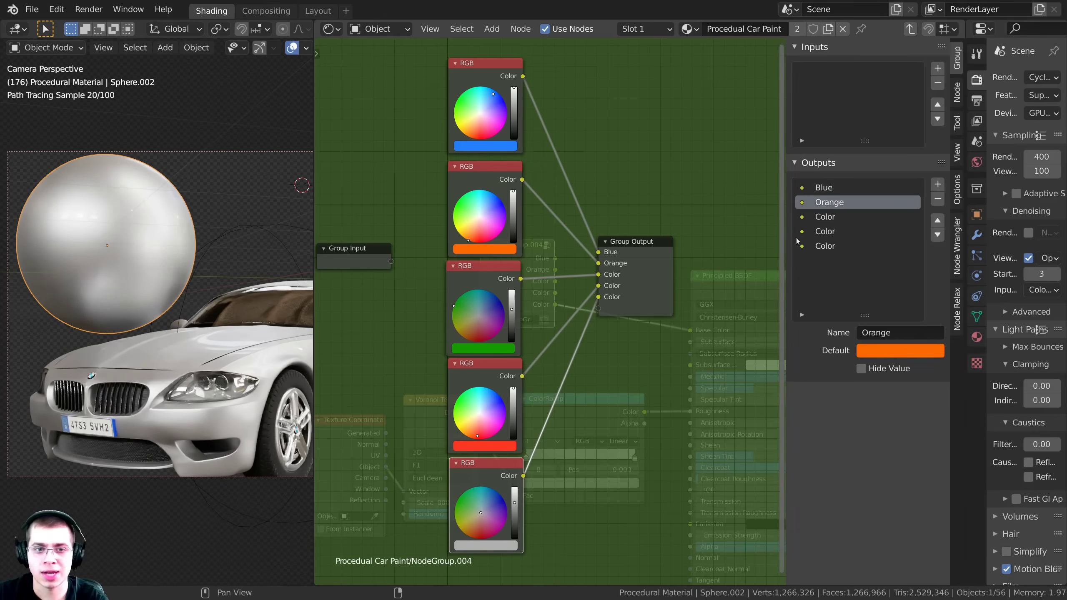
Rename the group's remaining three outputs Green, Red and Silver, in that order
double_click(828, 218)
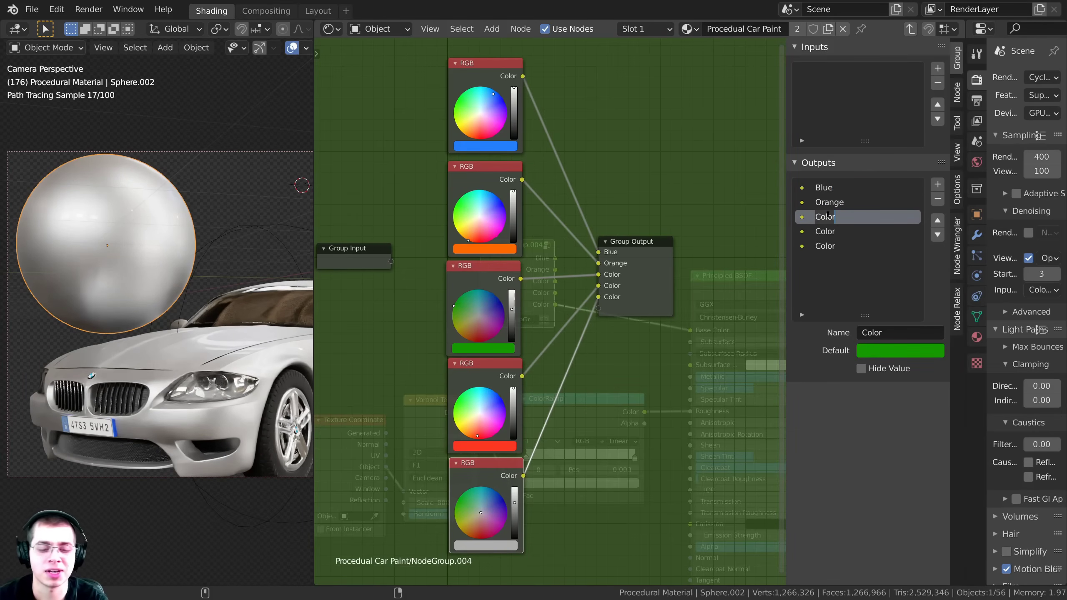
text(Gre)
double_click(831, 245)
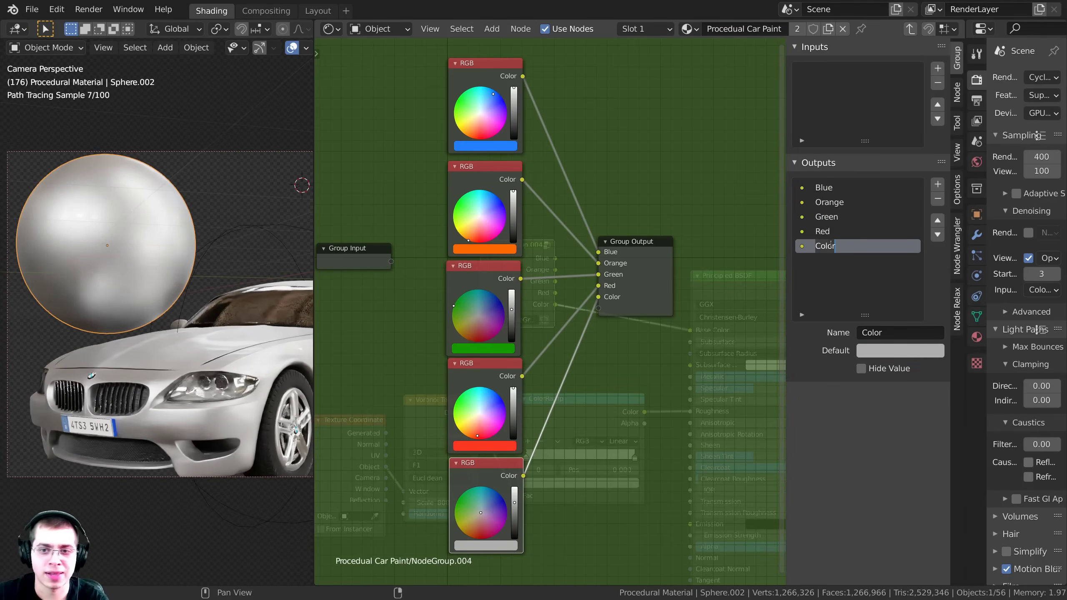
text(Sil)
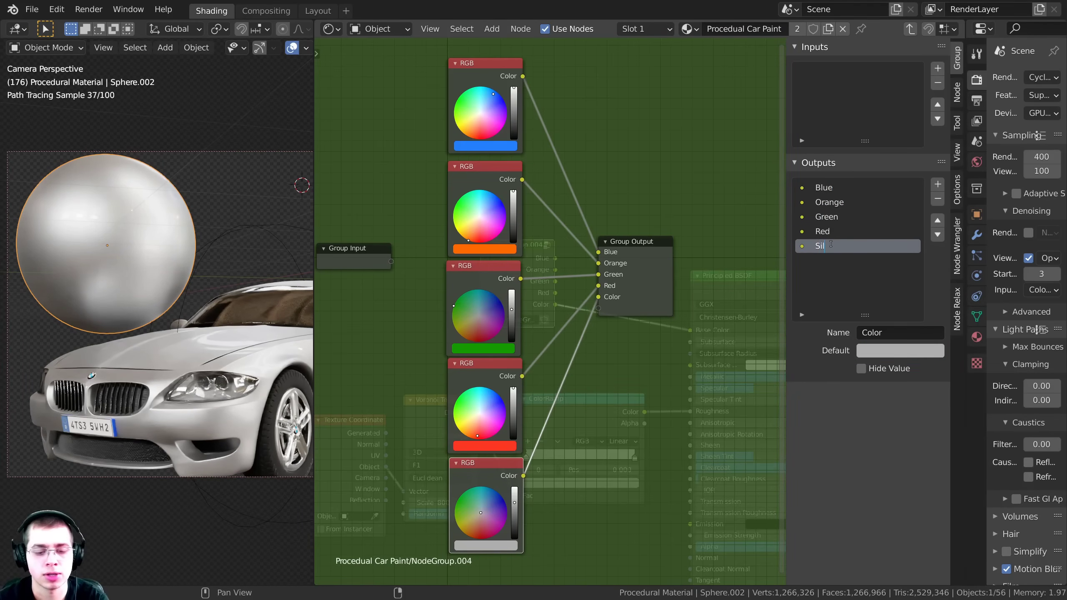
text(ver)
key(Return)
Exit the group, connect its Blue output to Base Color and move the group node slightly upward and to the right
key(Tab)
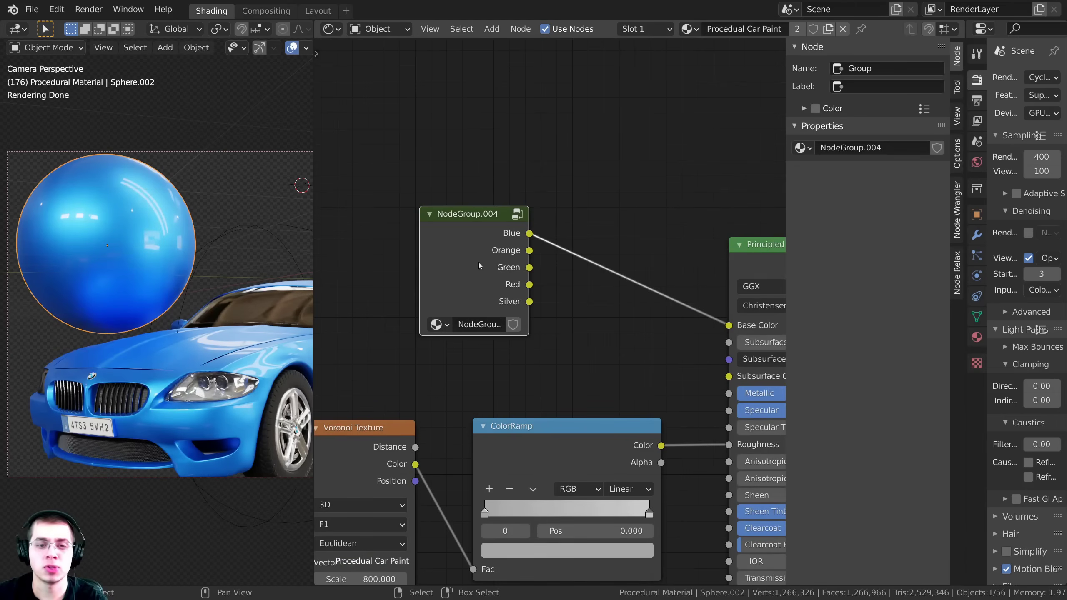
drag(478, 263, 479, 242)
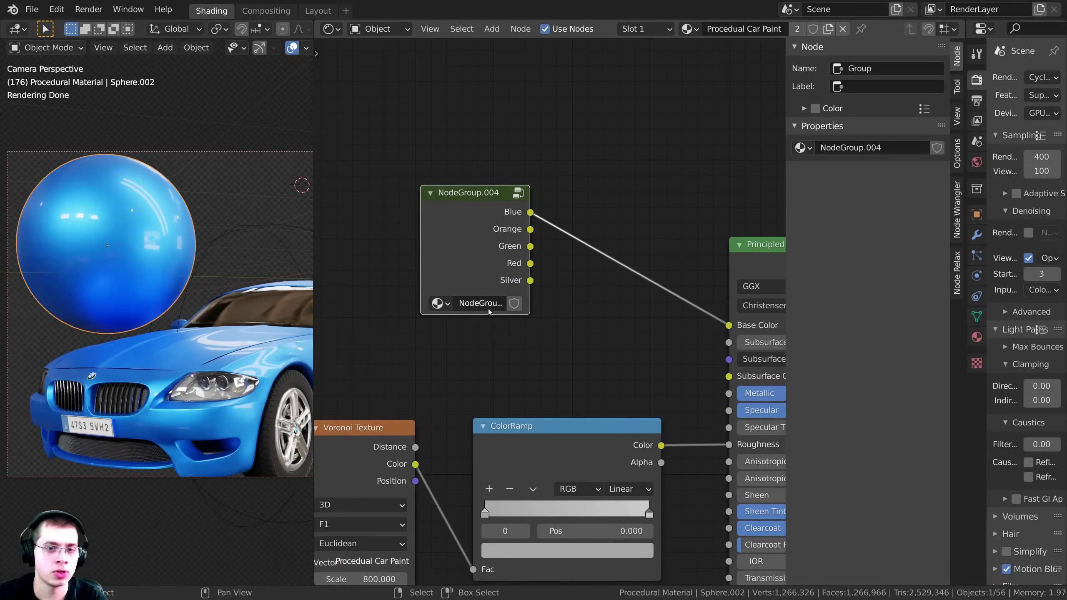
middle_drag(487, 323, 503, 340)
drag(485, 220, 506, 226)
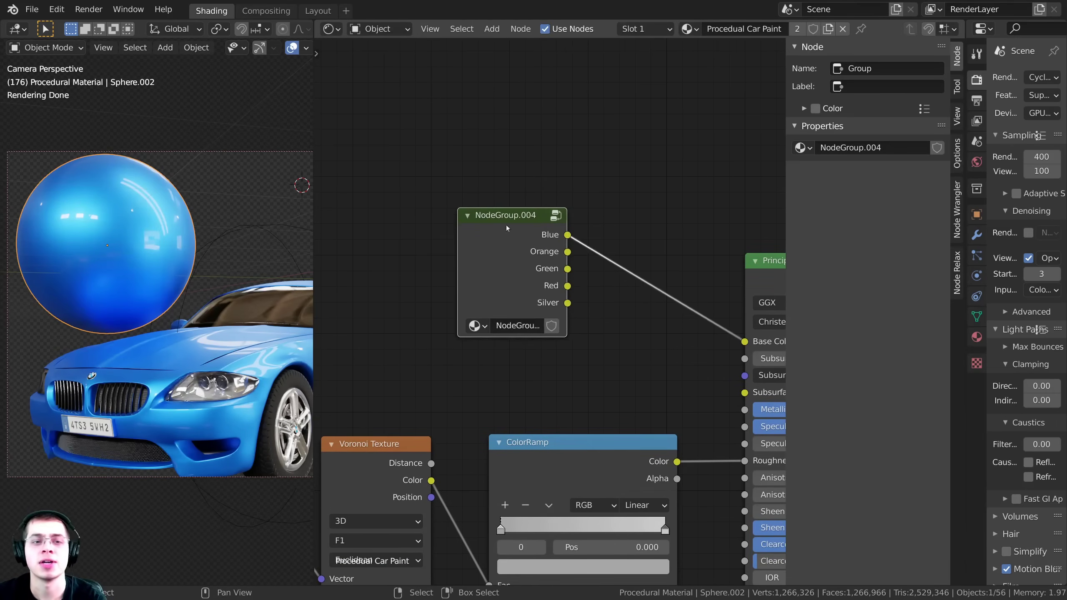
middle_drag(497, 251, 474, 236)
scroll(474, 236, up, 1)
Enter the color group and move the Group Input node directly below the silver RGB node
key(Tab)
scroll(532, 321, down, 3)
middle_drag(532, 321, 559, 200)
scroll(424, 272, down, 4)
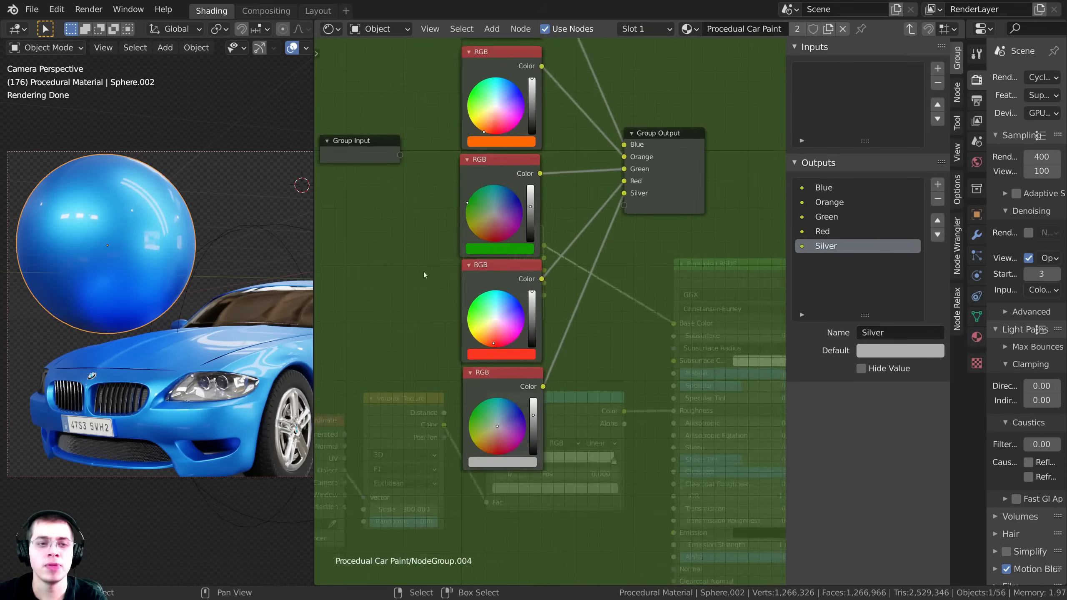
middle_drag(424, 271, 444, 211)
drag(405, 124, 518, 403)
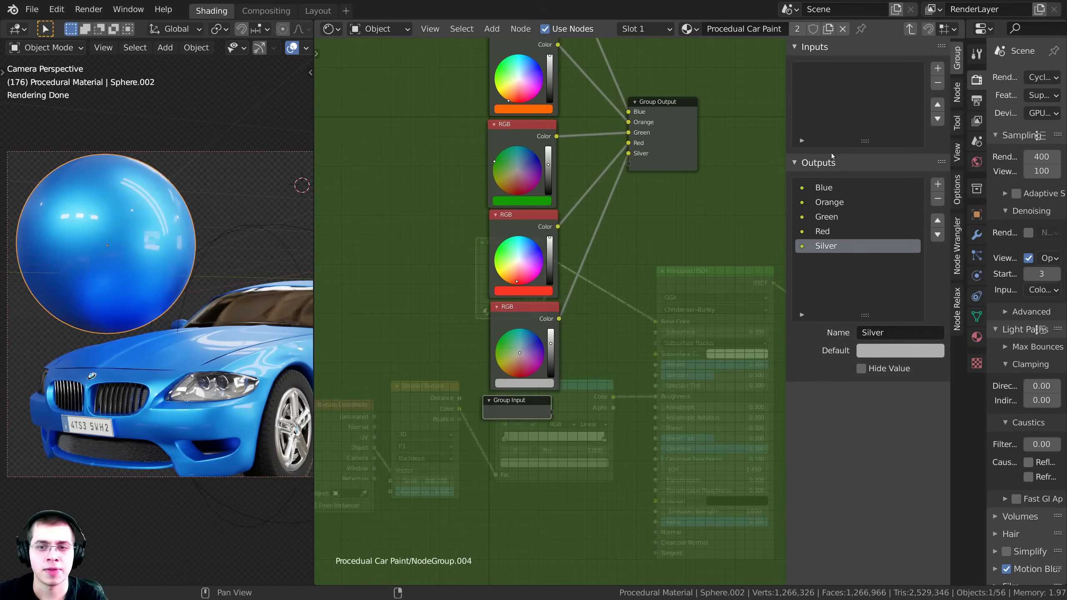
Add a sixth output to the group and name it Custom
click(939, 185)
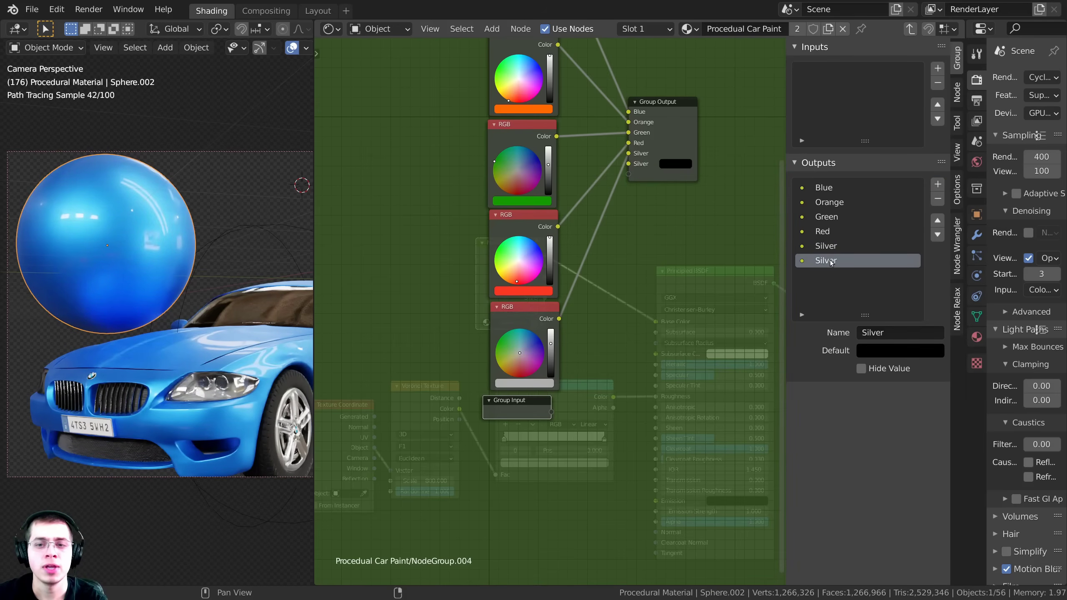
double_click(828, 261)
text(C)
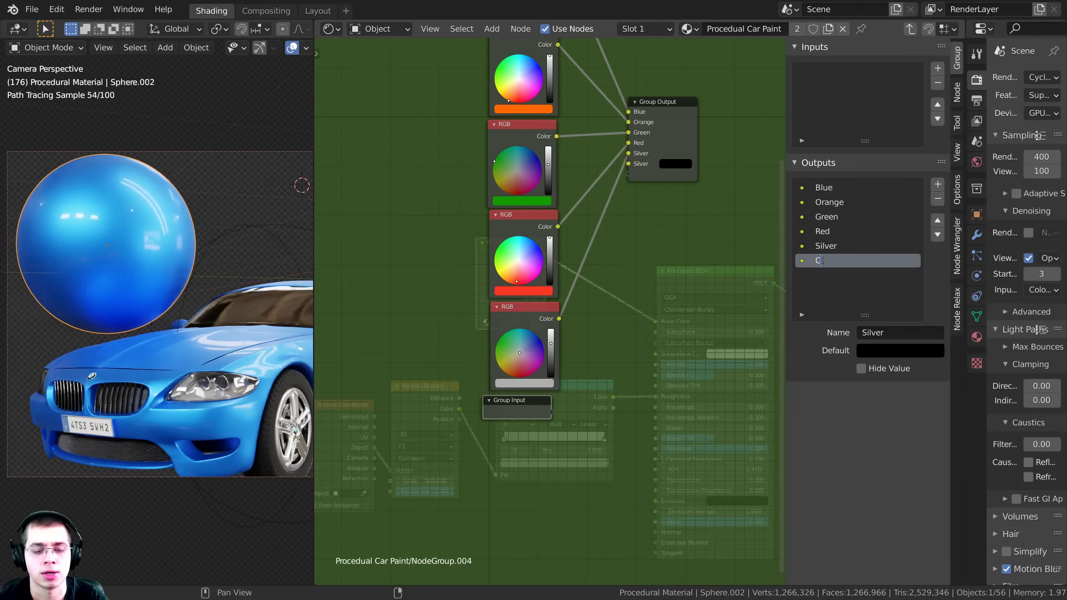
text(ustom)
key(Return)
Connect the Group Input's empty socket to the Custom socket of the Group Output and exit the group
scroll(545, 488, up, 1)
drag(551, 490, 652, 176)
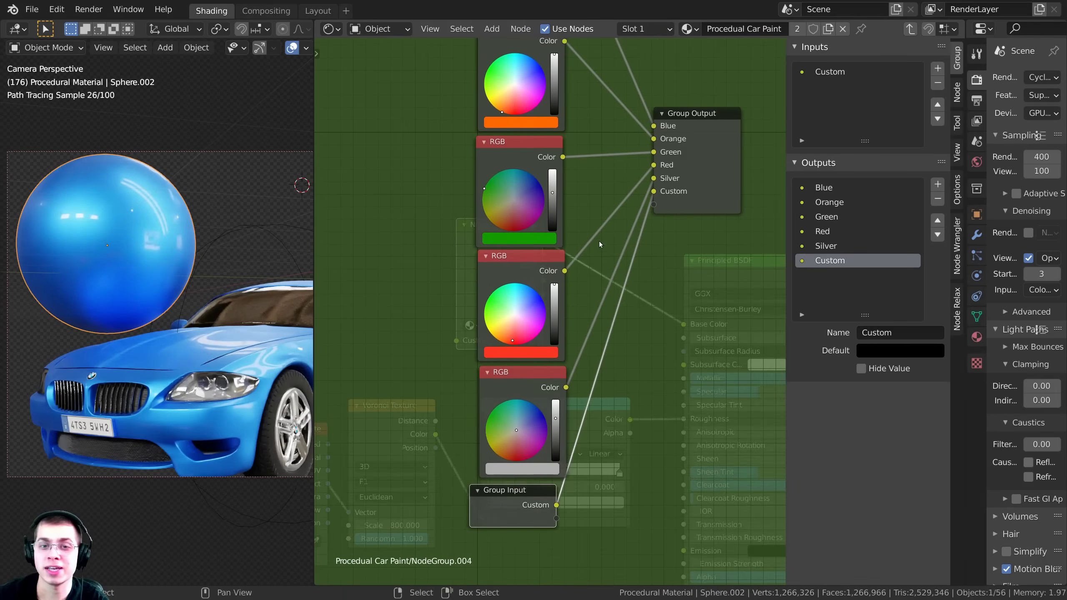
key(Tab)
Hide the node editor sidebar and connect the group node's Custom output to the Principled BSDF's Base Color
scroll(492, 278, up, 1)
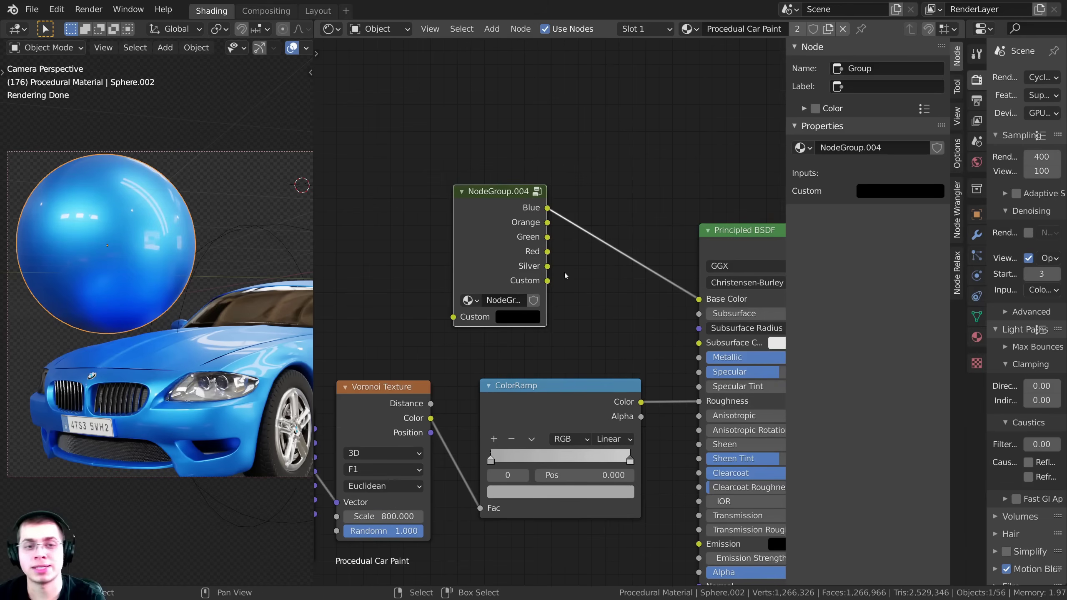
middle_drag(528, 254, 507, 259)
key(n)
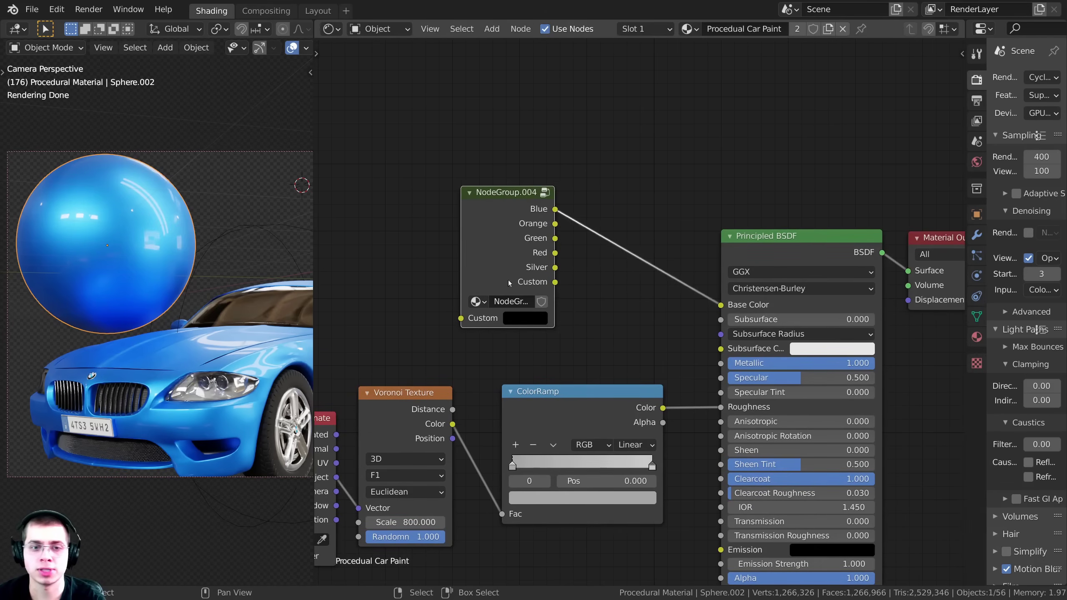
scroll(532, 280, up, 2)
drag(533, 275, 743, 304)
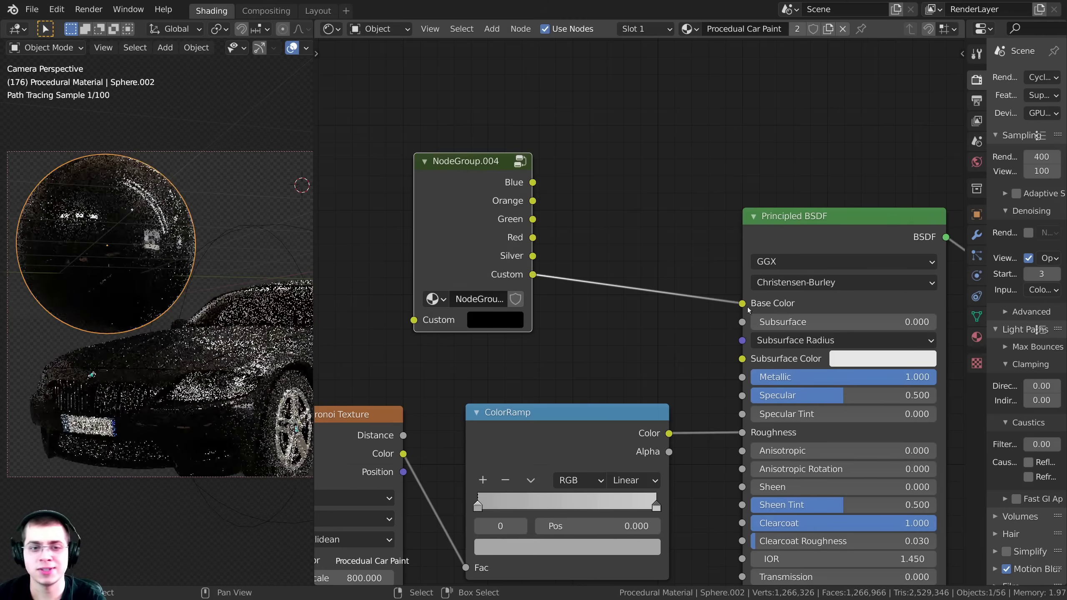
Set the group node's Custom color input to a bright golden yellow
middle_drag(465, 311, 517, 337)
click(543, 344)
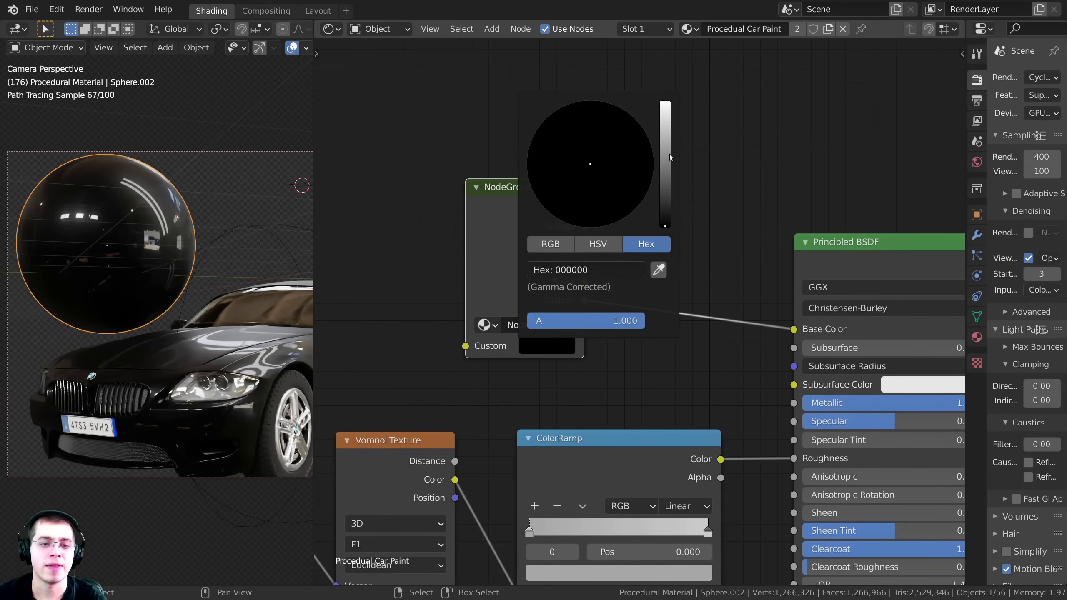
drag(666, 157, 665, 120)
mouse_move(602, 152)
mouse_down()
mouse_move(533, 169)
mouse_move(540, 203)
mouse_up()
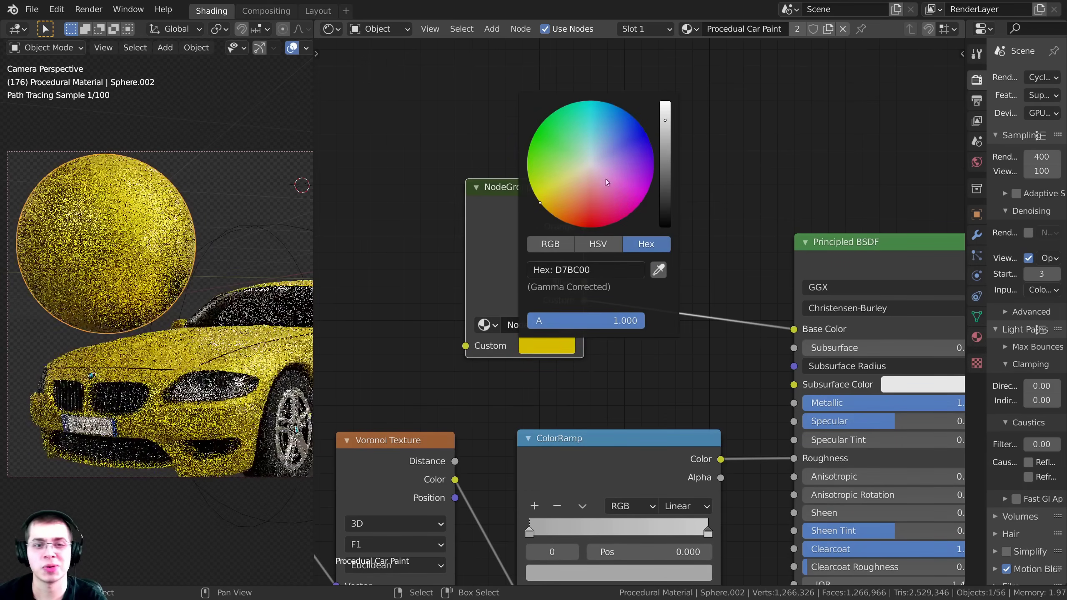
click(665, 115)
Label the group node "Paint Color" in the node editor sidebar, showing it for the edit and hiding it again
scroll(521, 241, down, 2)
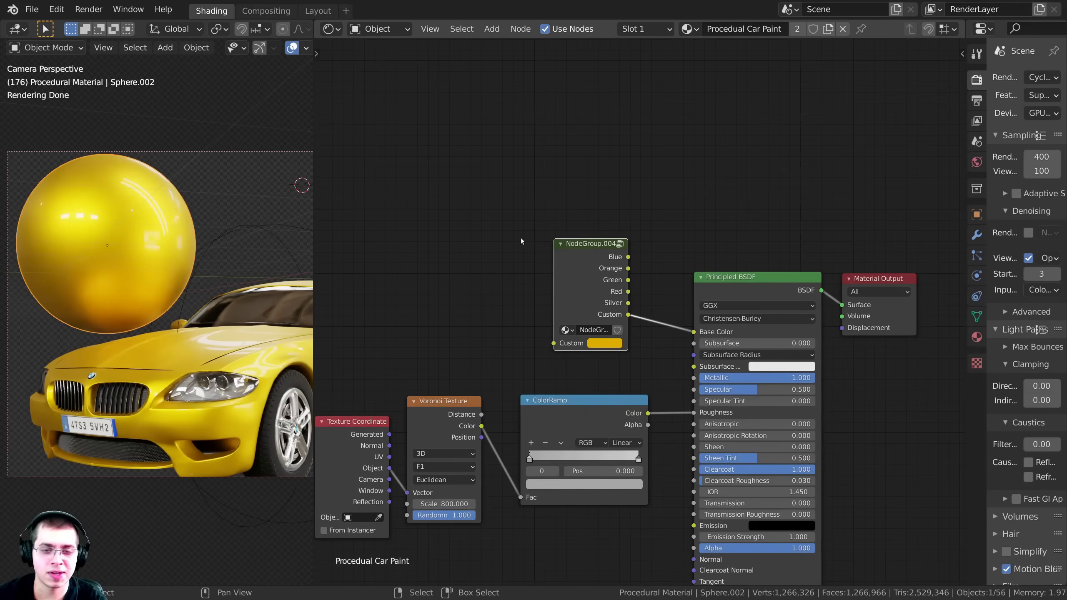
scroll(622, 248, up, 1)
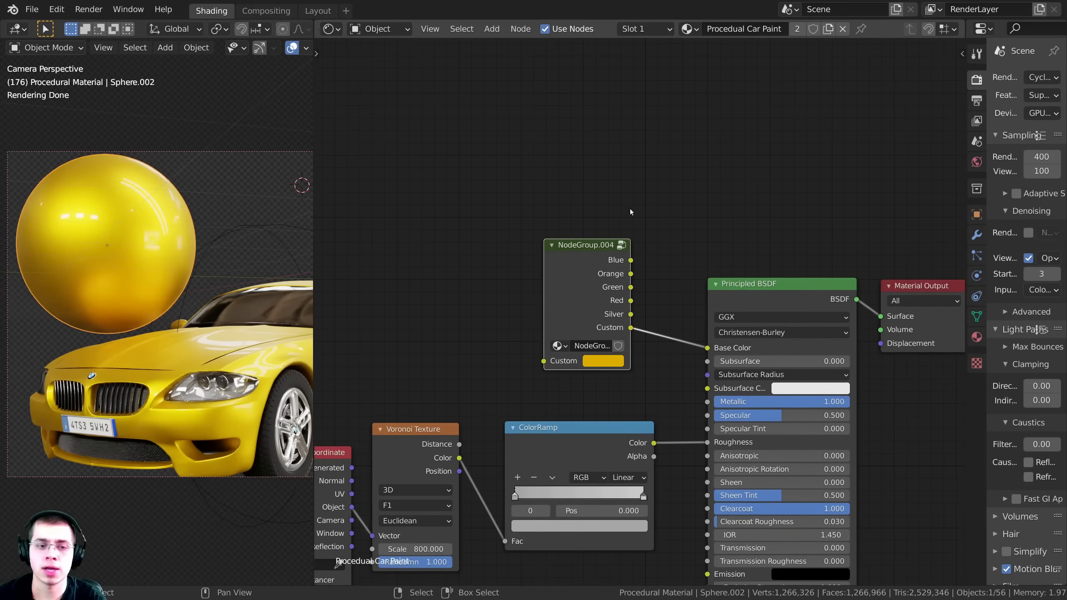
key(n)
click(859, 86)
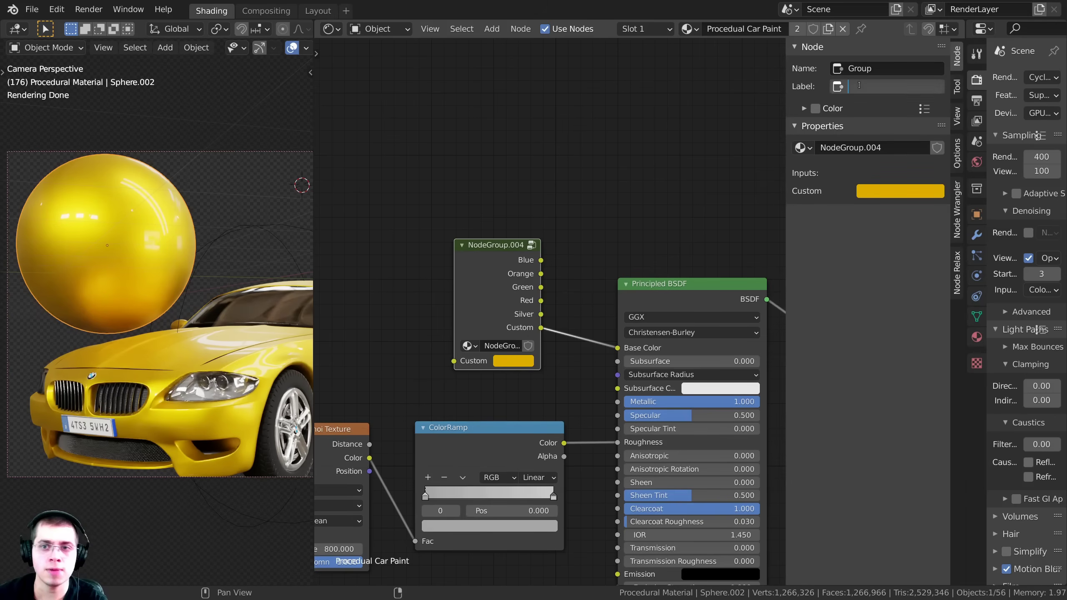
text(Paint)
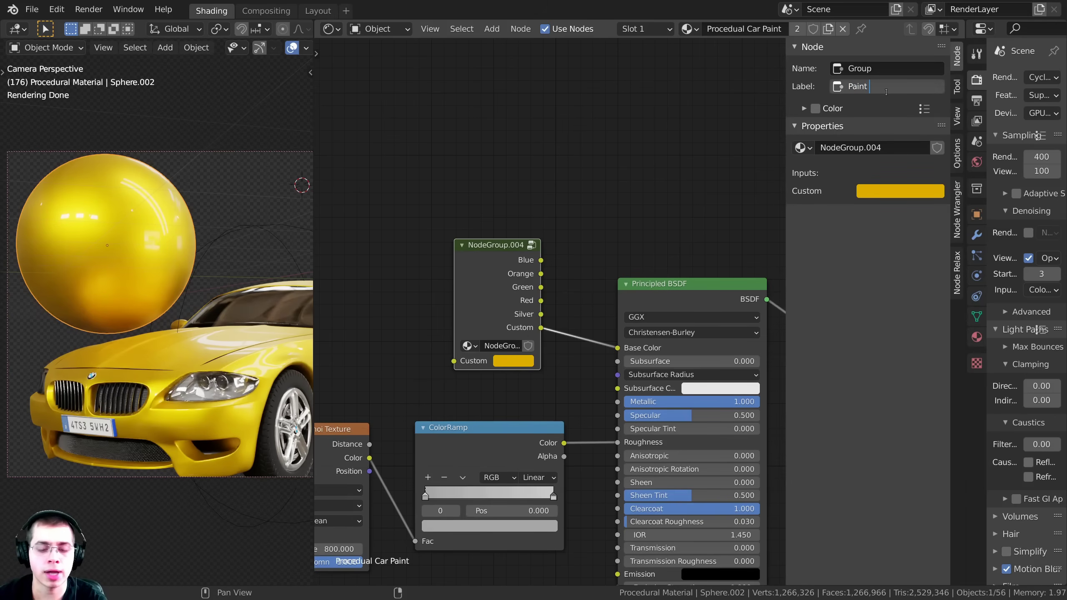
text( Color)
key(Return)
key(n)
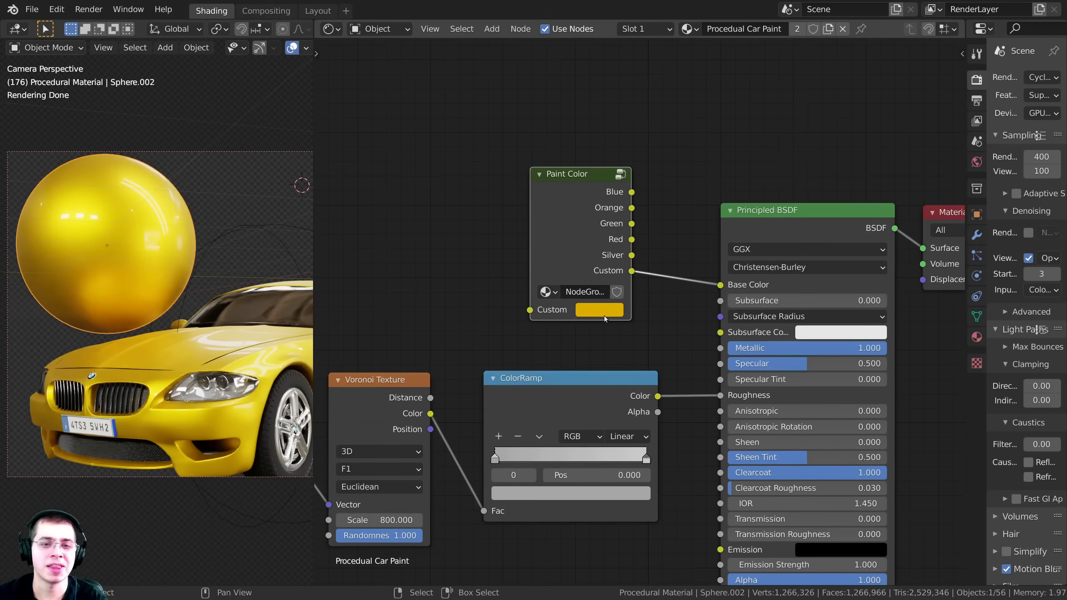
Open the Custom color for editing, and link the Paint Color node's Blue and Green outputs in turn to Base Color
click(605, 311)
mouse_move(597, 192)
mouse_down()
mouse_move(587, 160)
mouse_move(597, 192)
mouse_move(720, 285)
mouse_up()
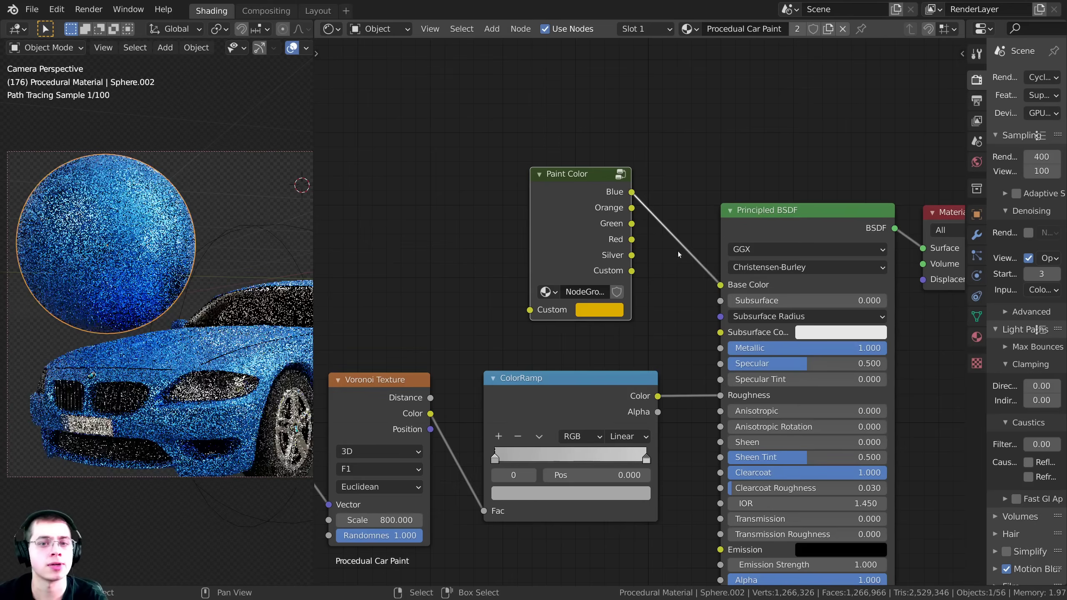
mouse_move(632, 223)
mouse_down()
mouse_move(742, 295)
mouse_move(696, 275)
mouse_up()
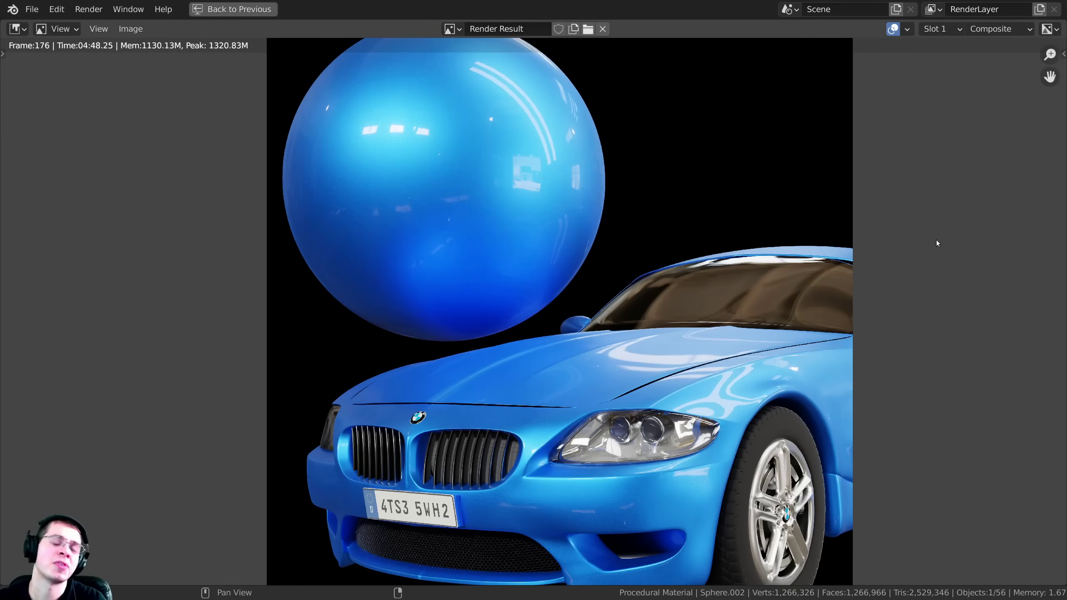